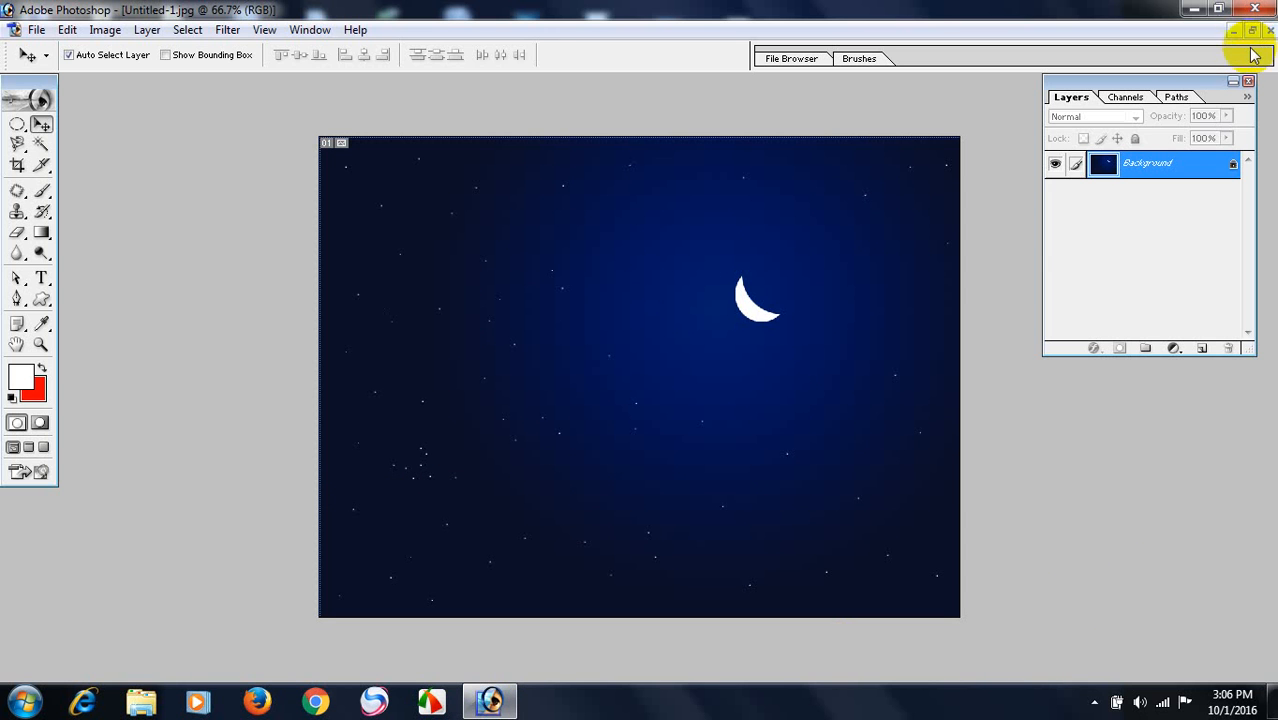
# Close the open night-sky image and activate the Rectangular Marquee tool
pyautogui.click(1270, 30)
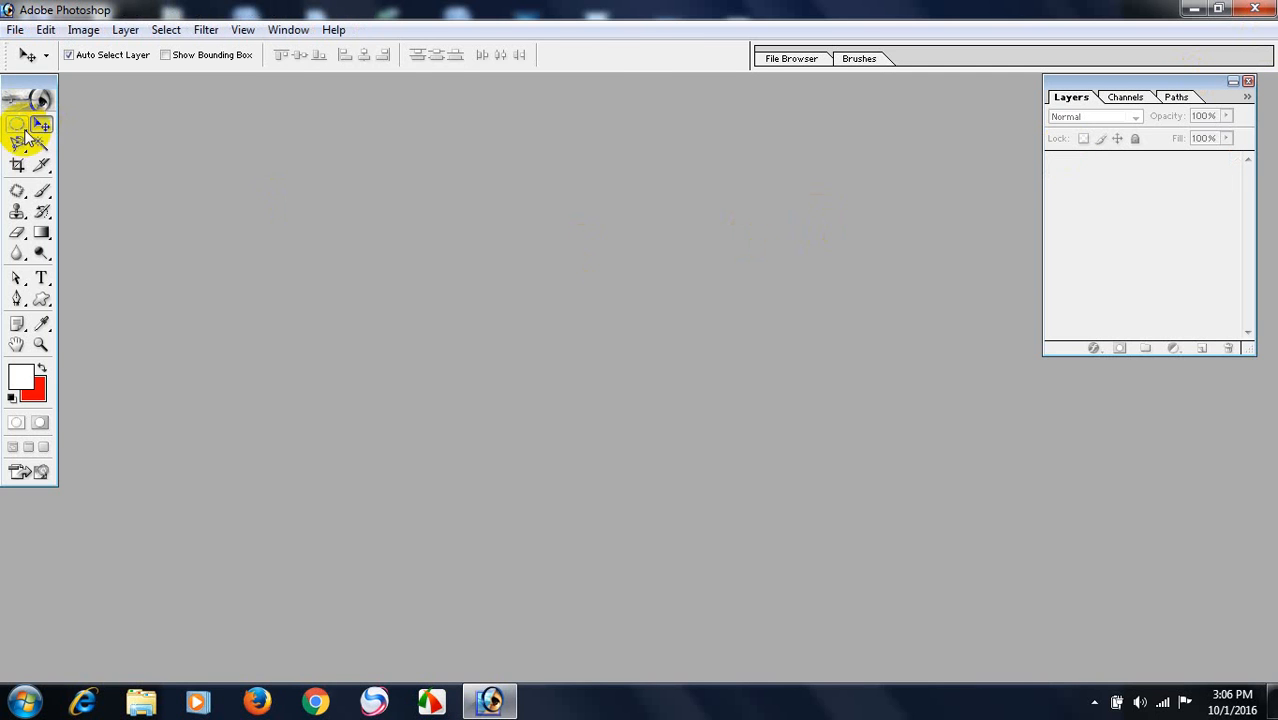
pyautogui.moveTo(20, 126); pyautogui.dragTo(58, 131)
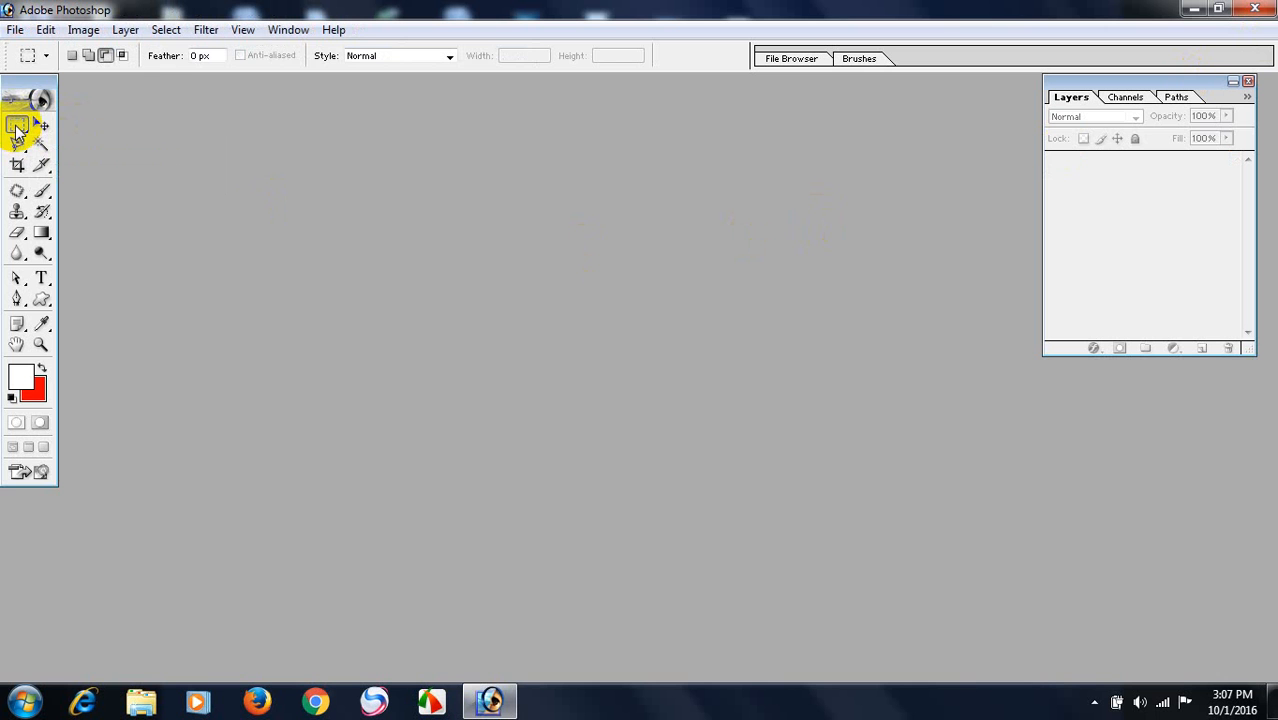
# Start a new document and set its width and height units to inches
pyautogui.click(15, 29)
pyautogui.click(30, 48)
pyautogui.click(745, 229)
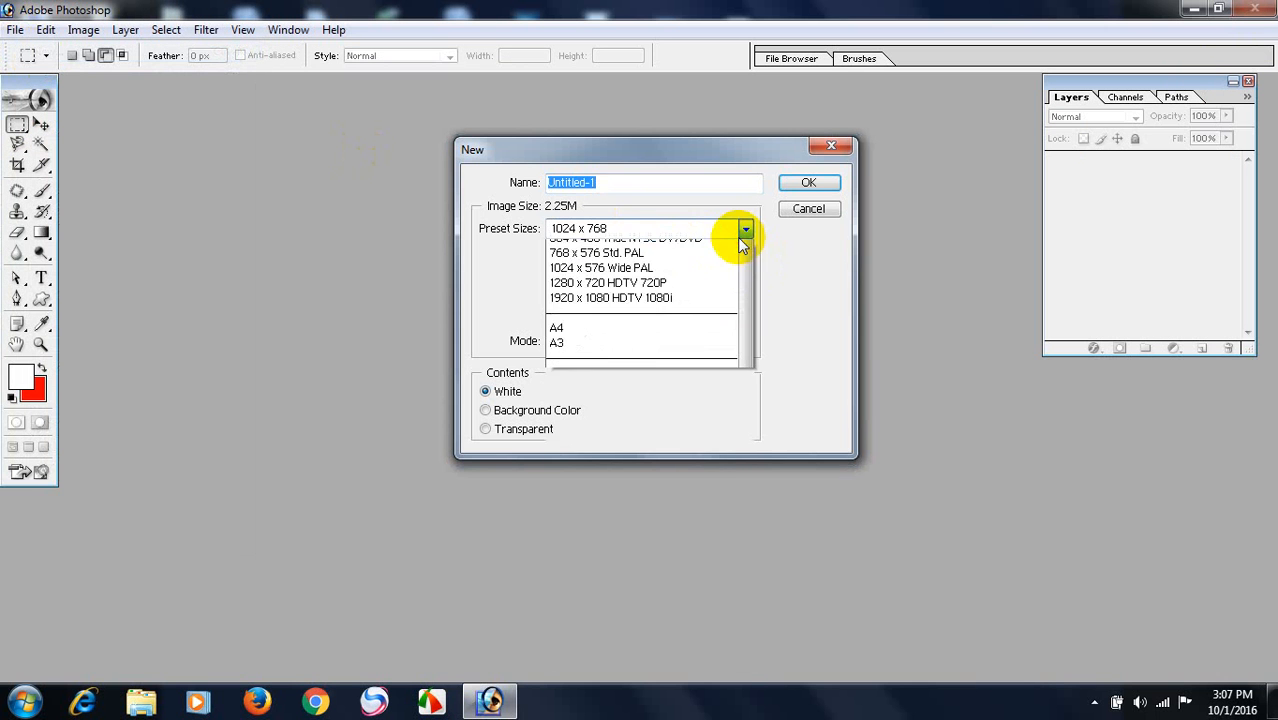
pyautogui.click(822, 277)
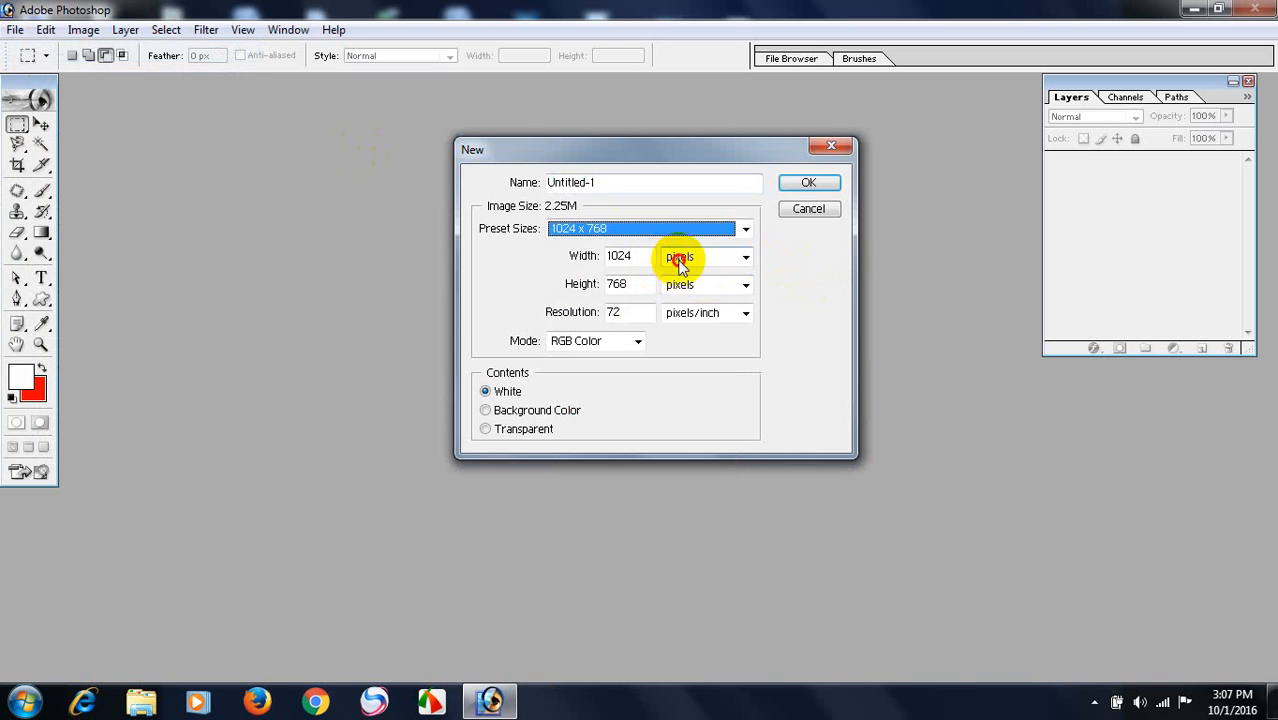
pyautogui.click(700, 257)
pyautogui.click(688, 290)
pyautogui.click(705, 285)
pyautogui.click(700, 318)
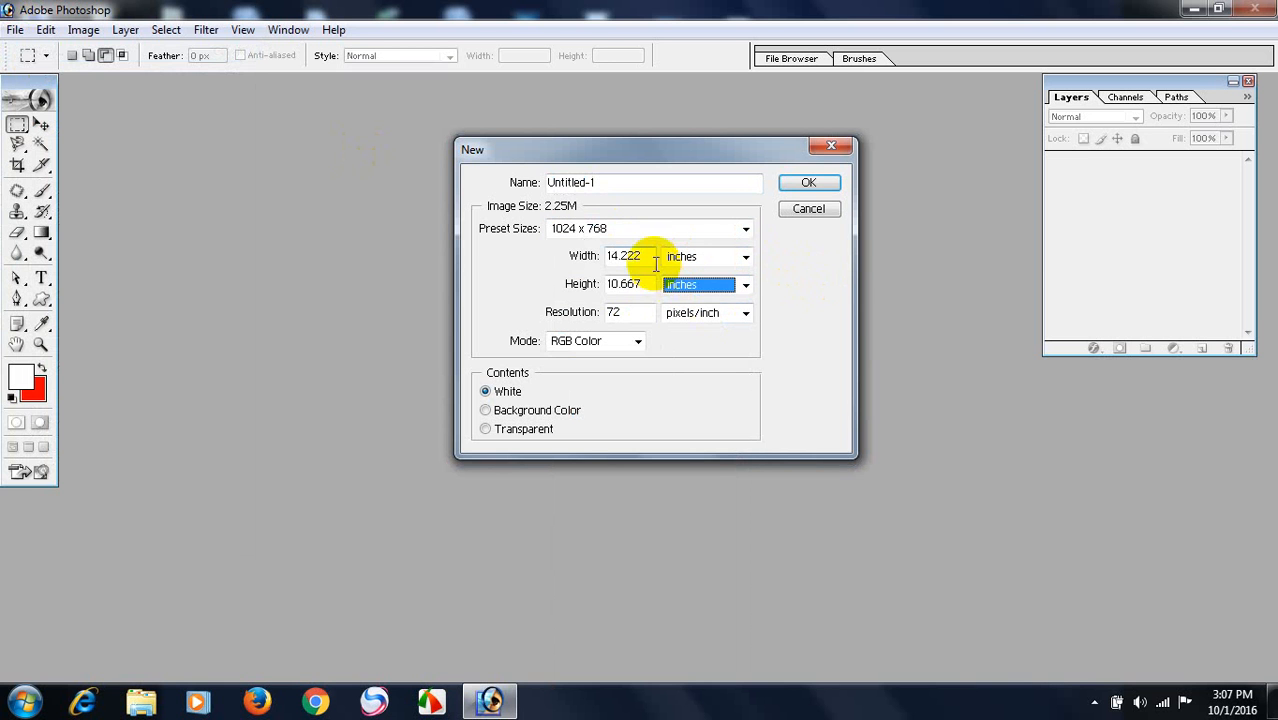
# Create the new document 6 inches wide and 8 inches high, and maximize its window
pyautogui.doubleClick(650, 257)
pyautogui.write('6')
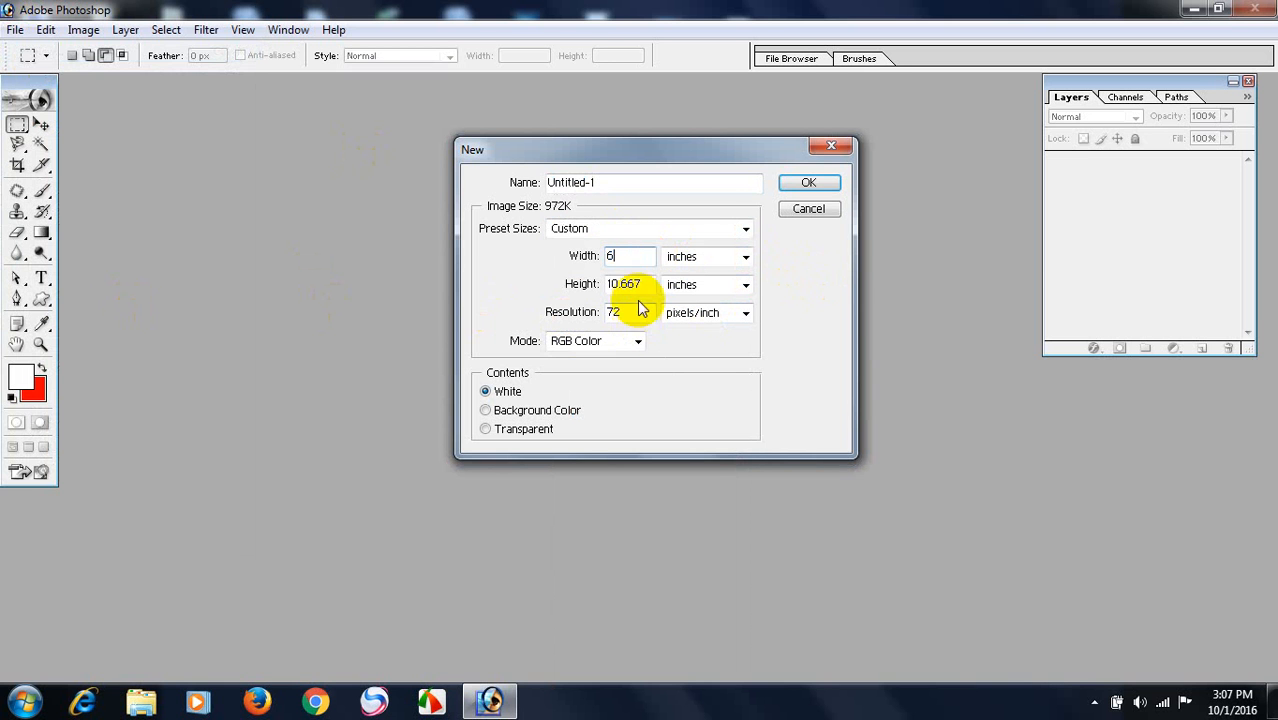
pyautogui.doubleClick(642, 284)
pyautogui.write('8')
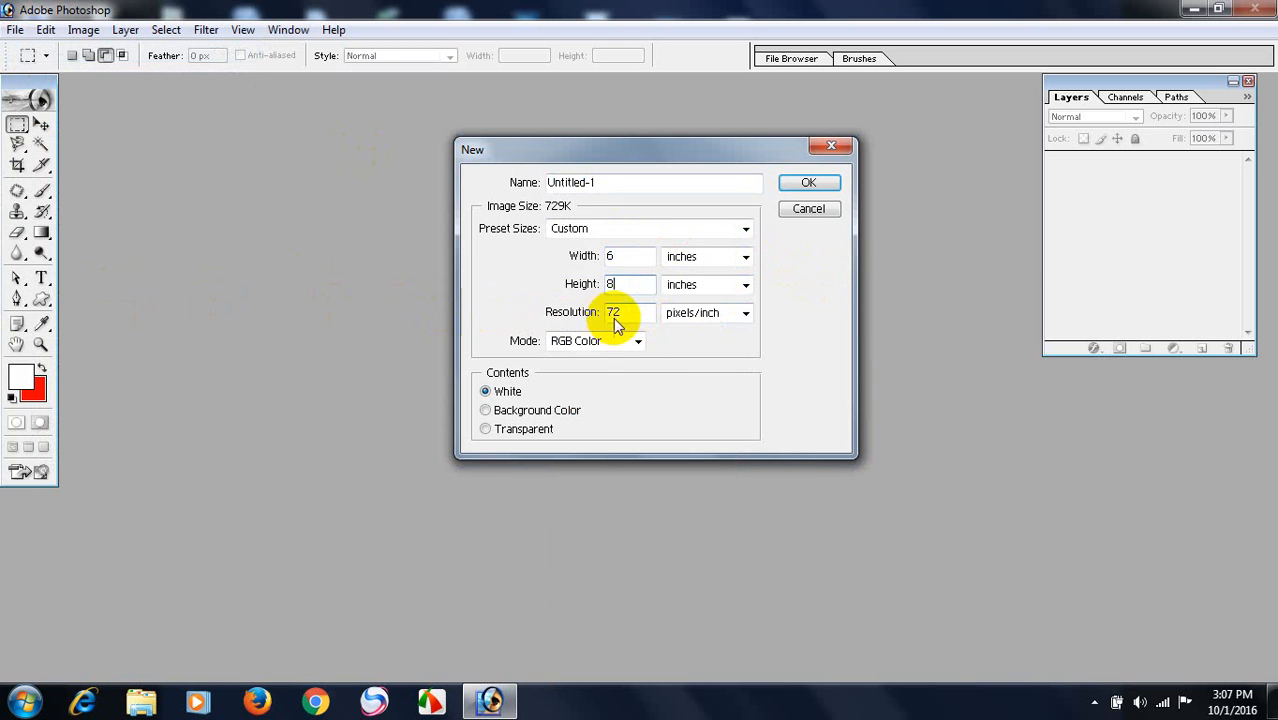
pyautogui.click(806, 184)
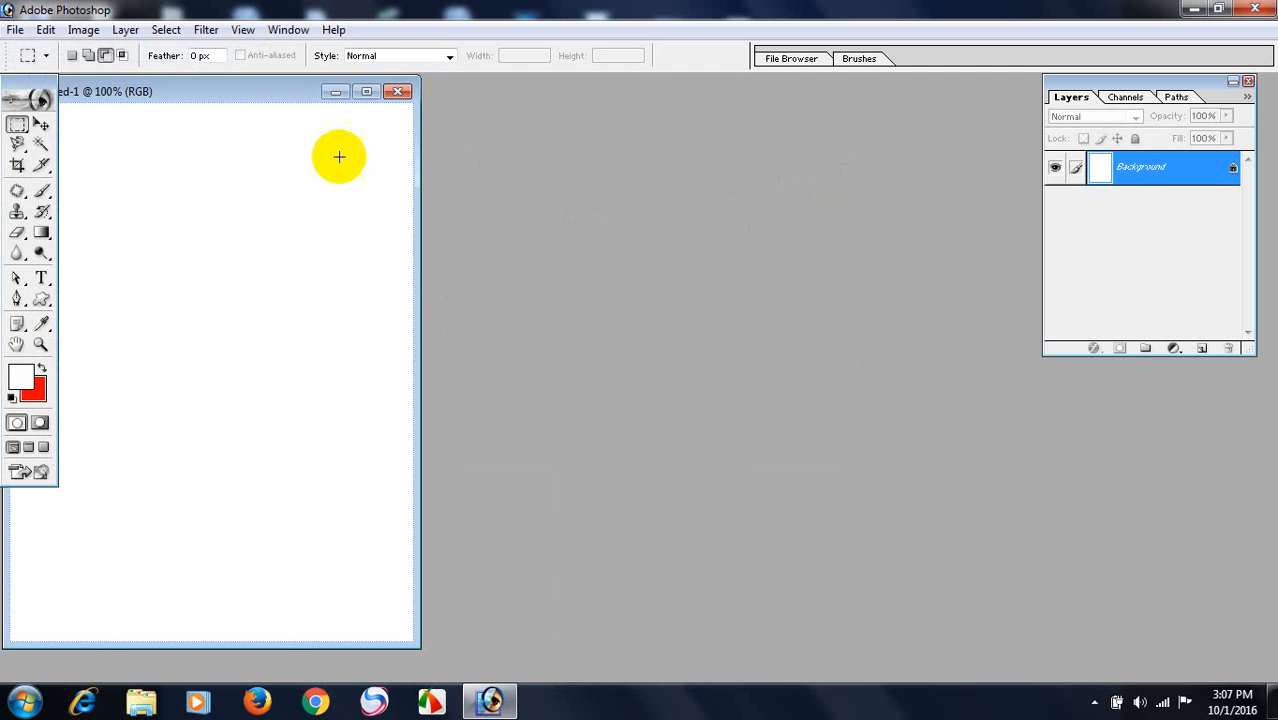
pyautogui.click(365, 95)
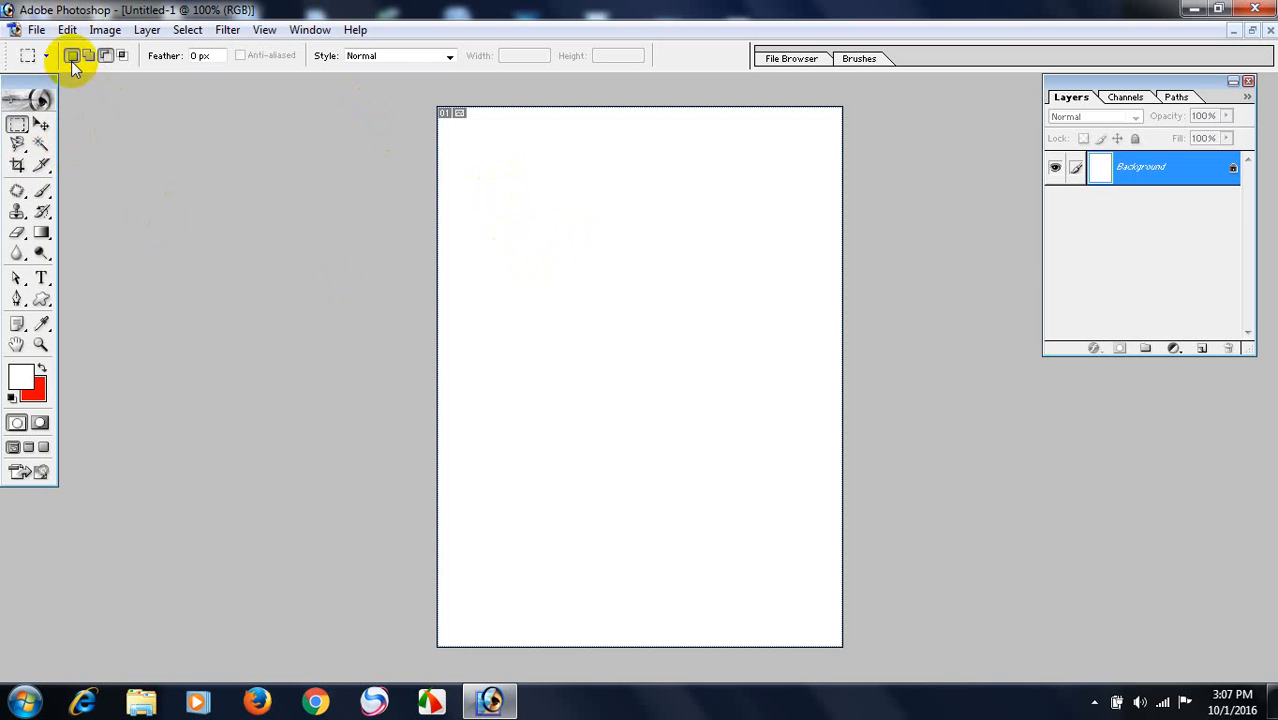
# Draw a rectangular selection in the upper half of the canvas and subtract two overlapping rectangles from its lower middle, forming an arch
pyautogui.moveTo(539, 185); pyautogui.dragTo(748, 368)
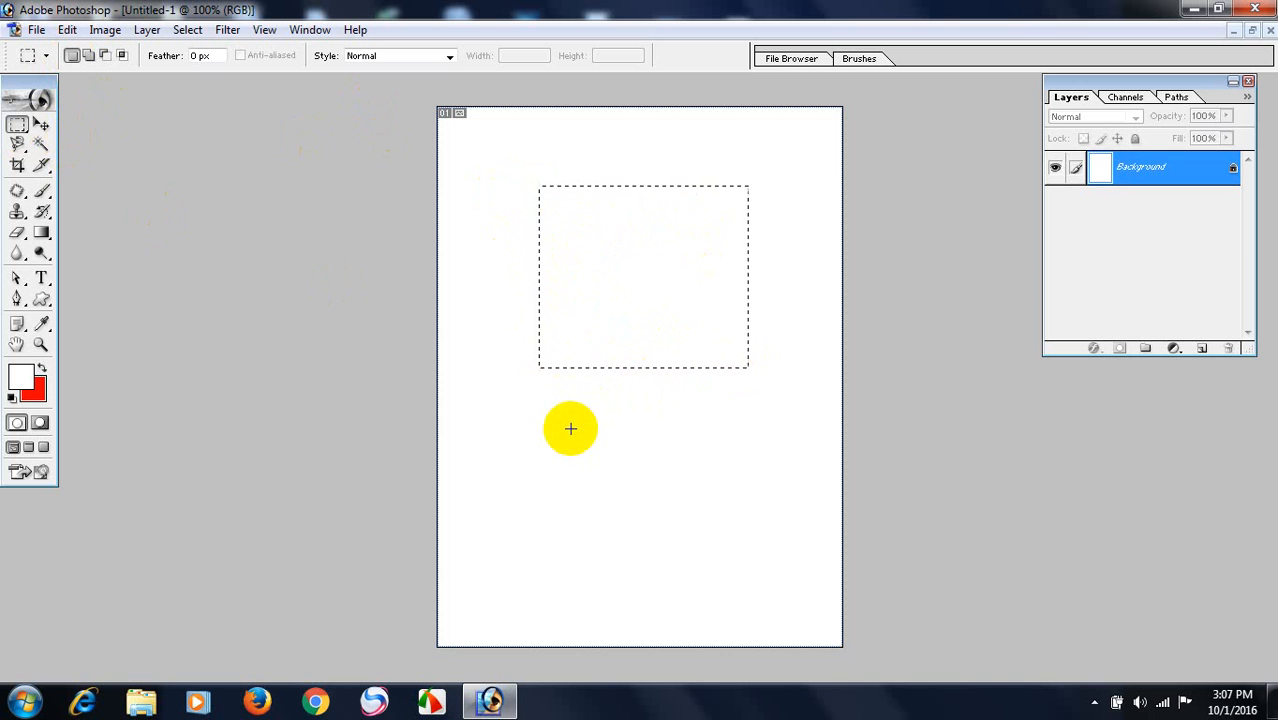
pyautogui.click(105, 55)
pyautogui.moveTo(620, 430); pyautogui.dragTo(705, 236)
pyautogui.moveTo(586, 408); pyautogui.dragTo(676, 245)
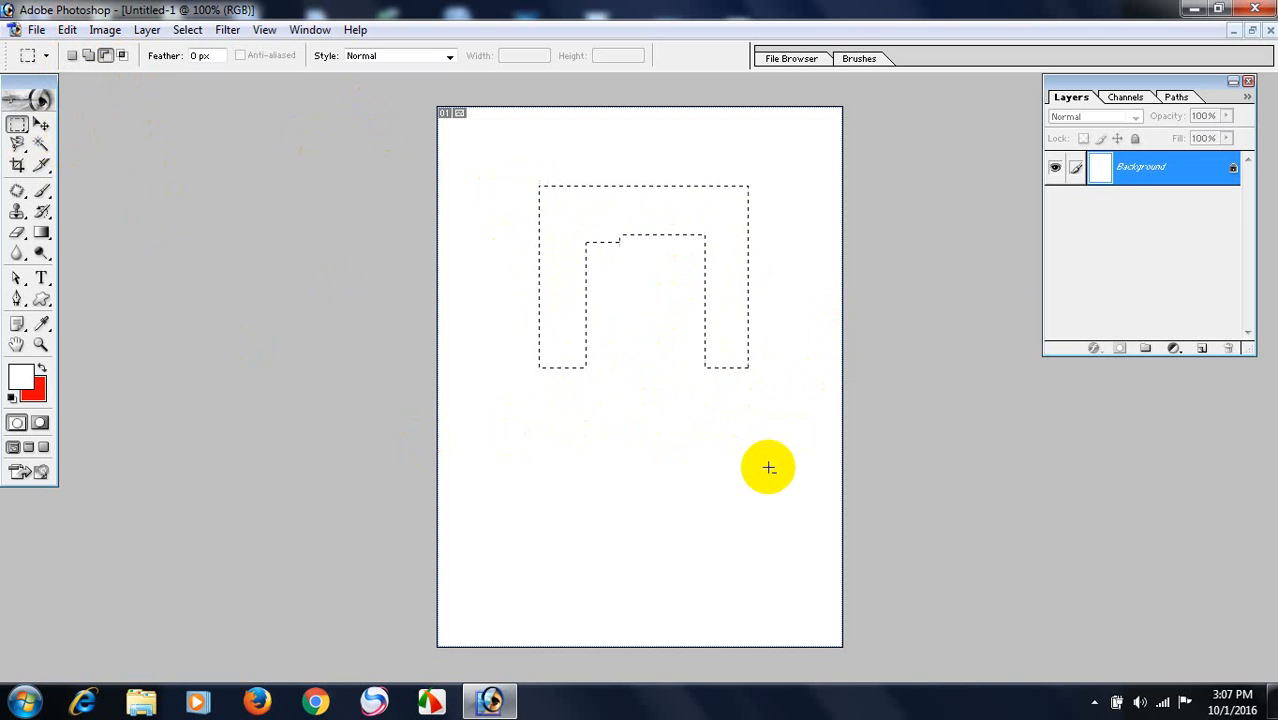
# Add overlapping rectangles to the selection, forming a middle prong with a narrow stem extending downward from the arch
pyautogui.click(87, 58)
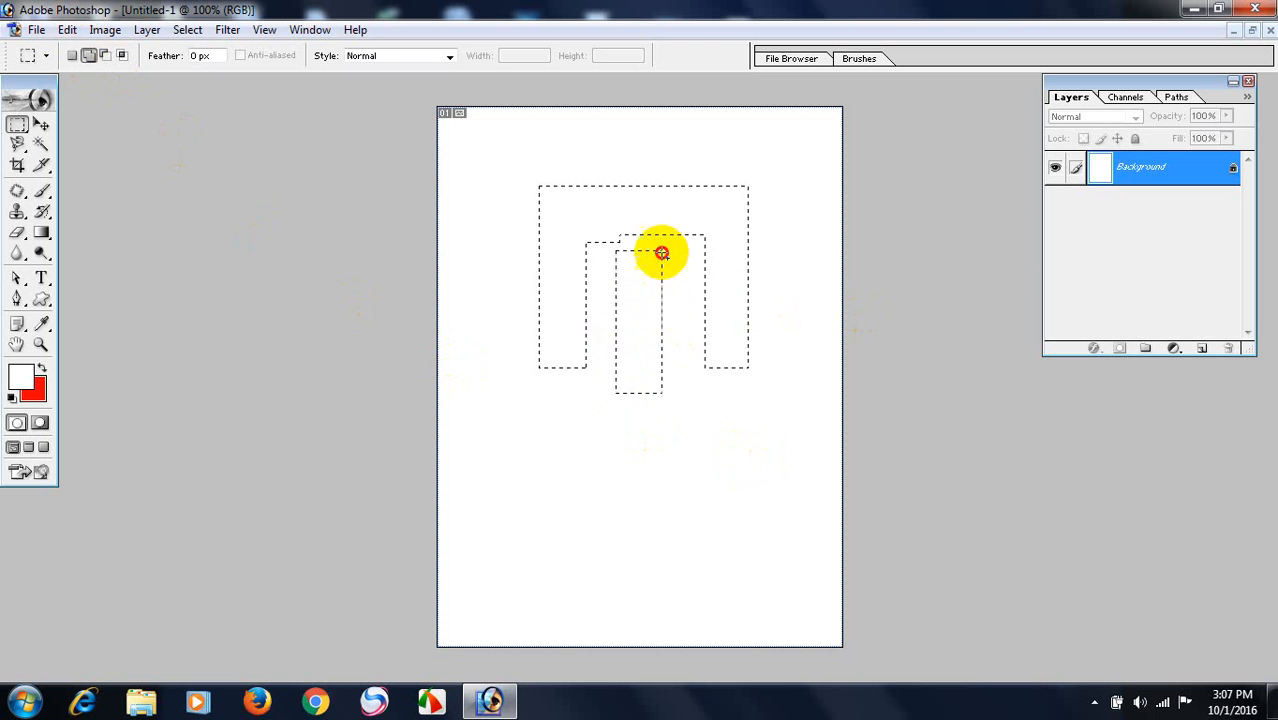
pyautogui.moveTo(640, 451); pyautogui.dragTo(665, 395)
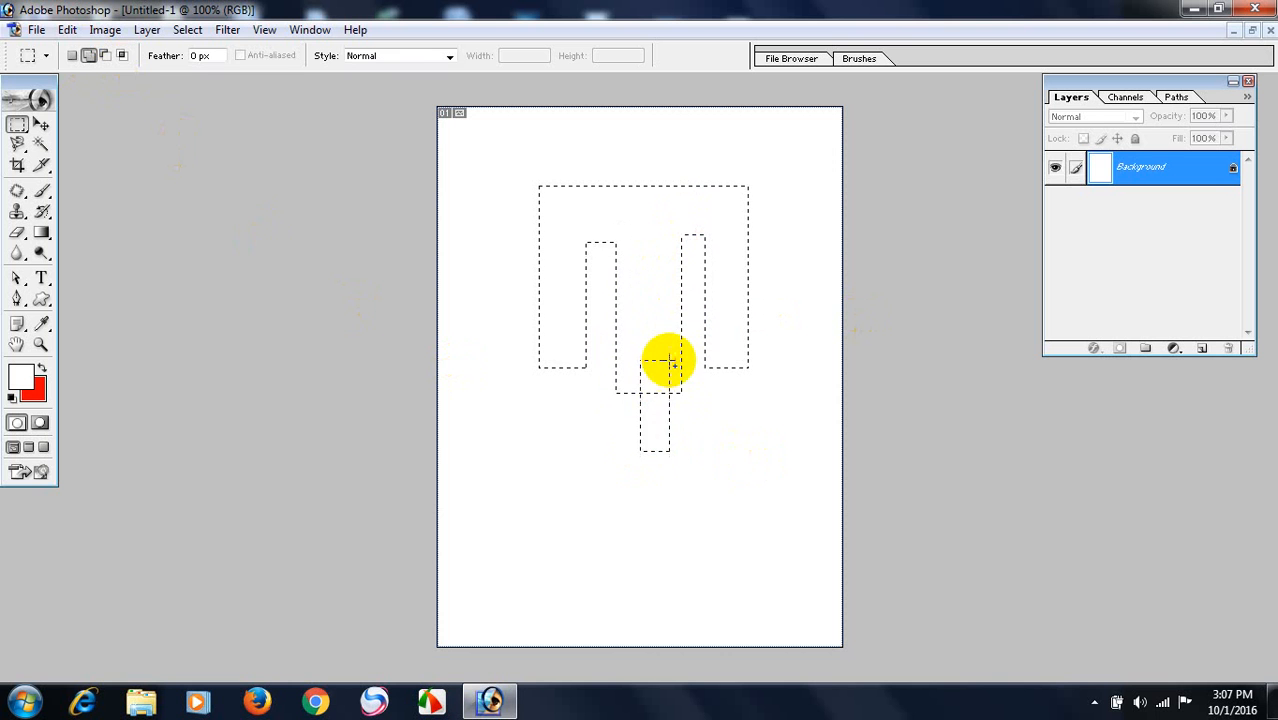
pyautogui.moveTo(655, 540); pyautogui.dragTo(680, 394)
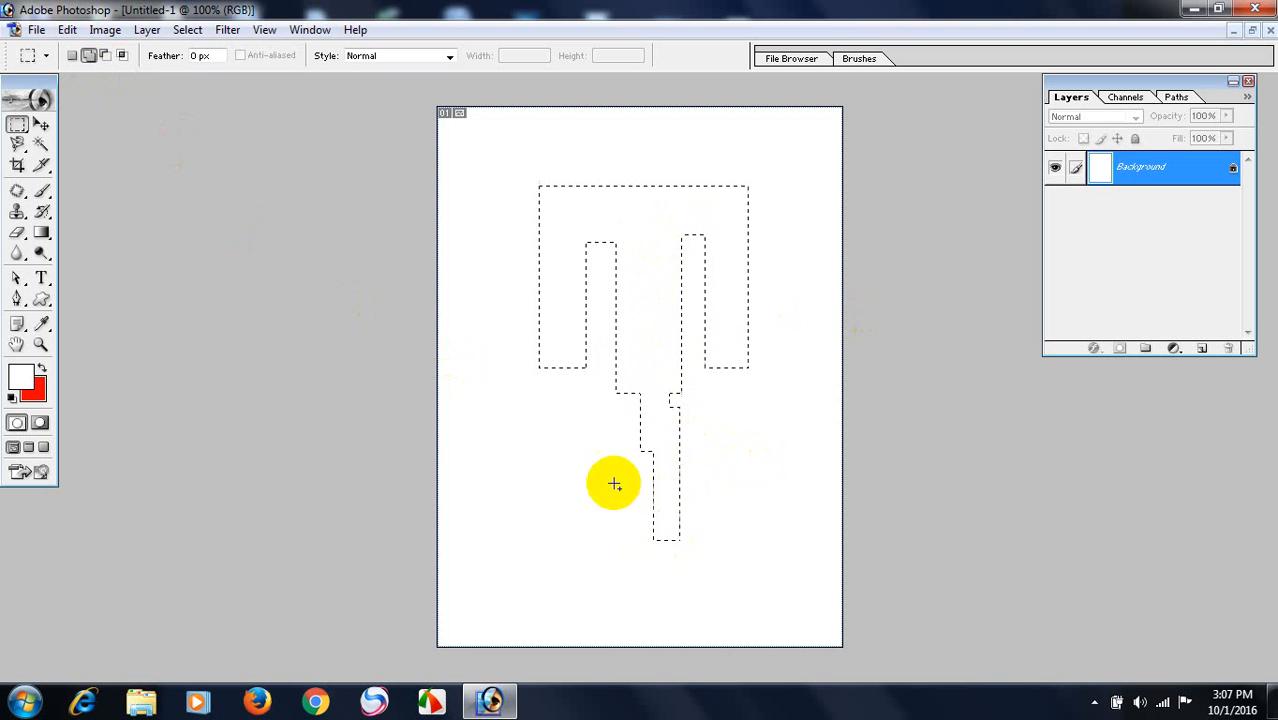
# Subtract rectangles from the selection to cut off the narrow stem just below the middle prong
pyautogui.click(105, 55)
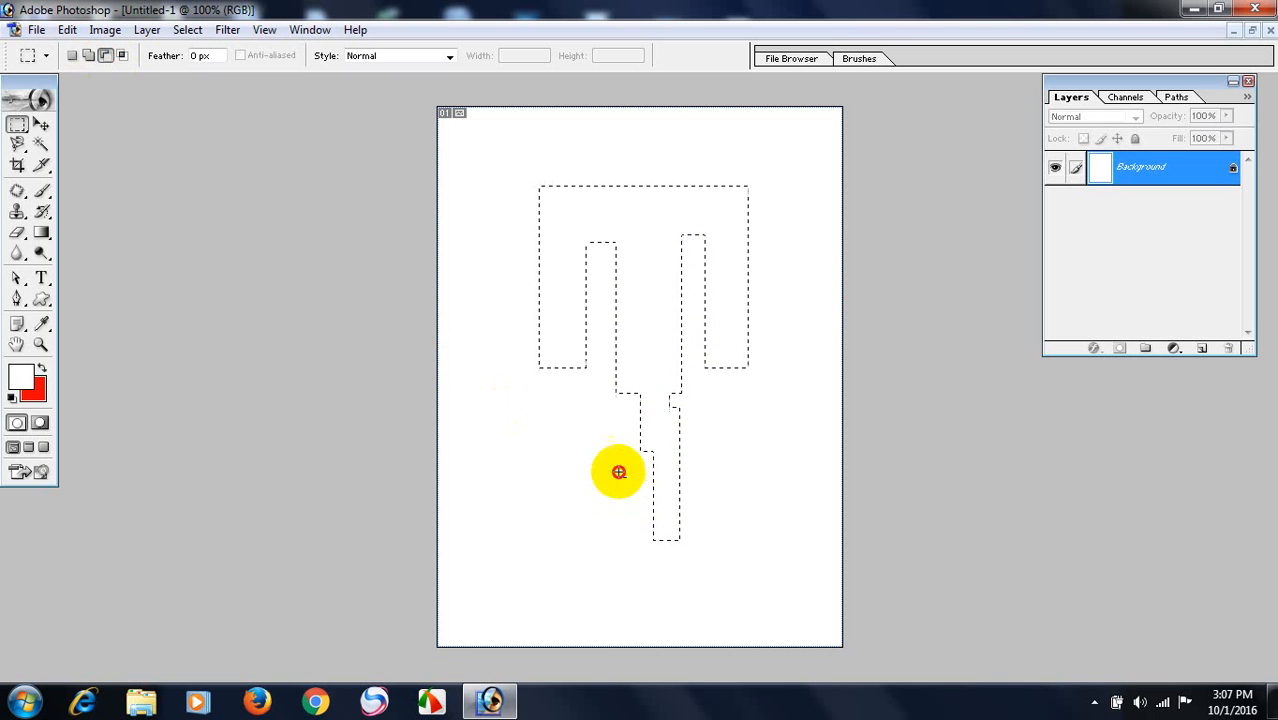
pyautogui.moveTo(618, 472); pyautogui.dragTo(728, 565)
pyautogui.moveTo(630, 446); pyautogui.dragTo(786, 536)
pyautogui.moveTo(627, 420); pyautogui.dragTo(742, 502)
pyautogui.moveTo(582, 387); pyautogui.dragTo(776, 499)
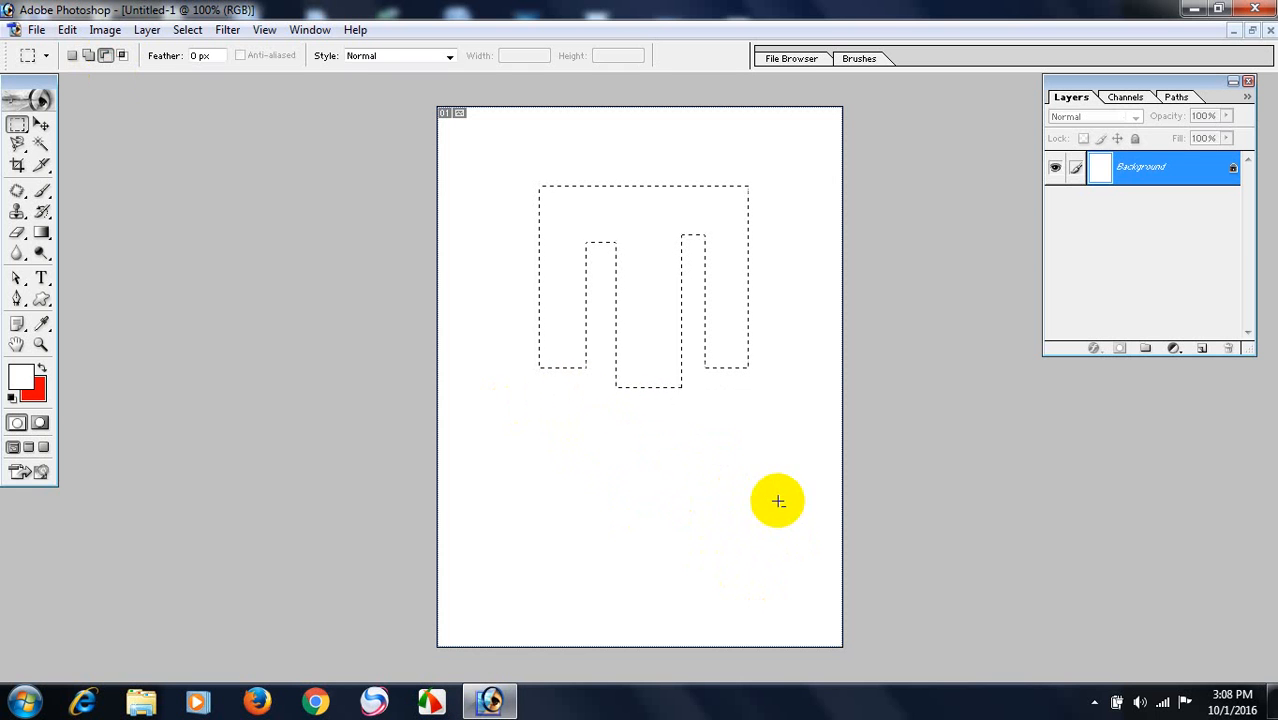
# Add small rectangles below the middle prong to build a stepped narrow stem with a small block at its end
pyautogui.click(89, 55)
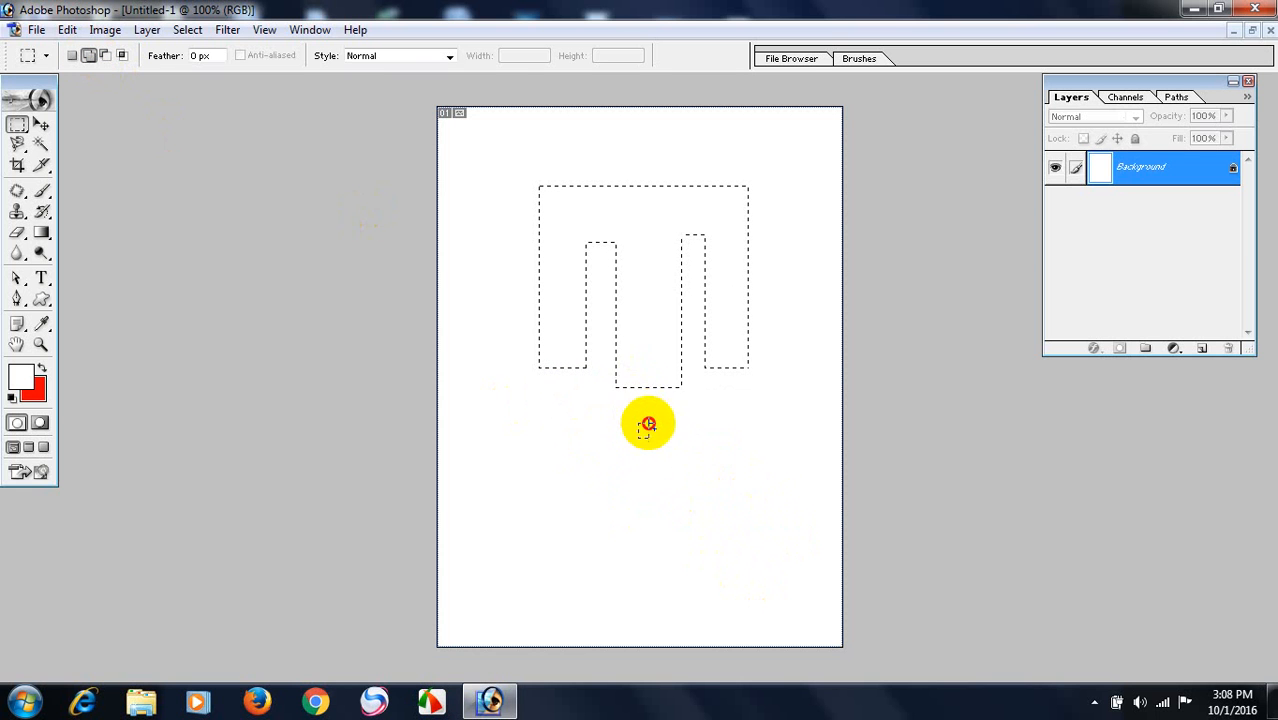
pyautogui.moveTo(665, 344); pyautogui.dragTo(638, 438)
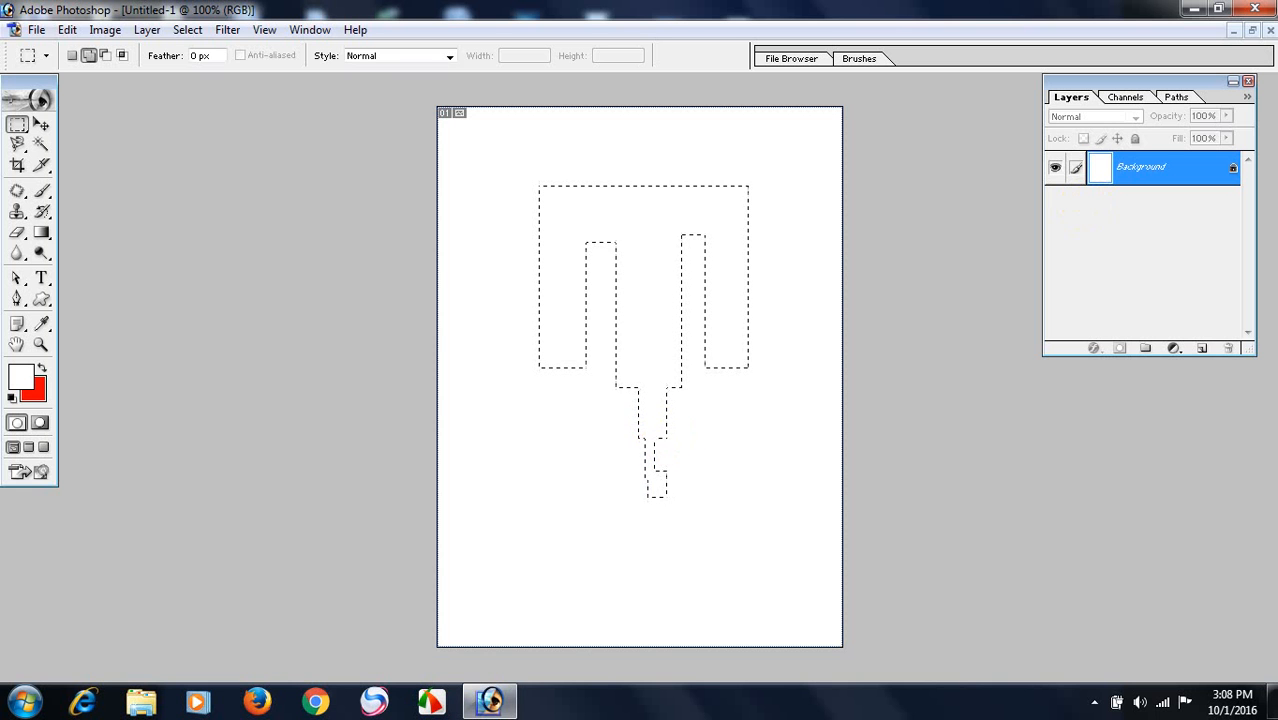
pyautogui.moveTo(641, 521); pyautogui.dragTo(688, 487)
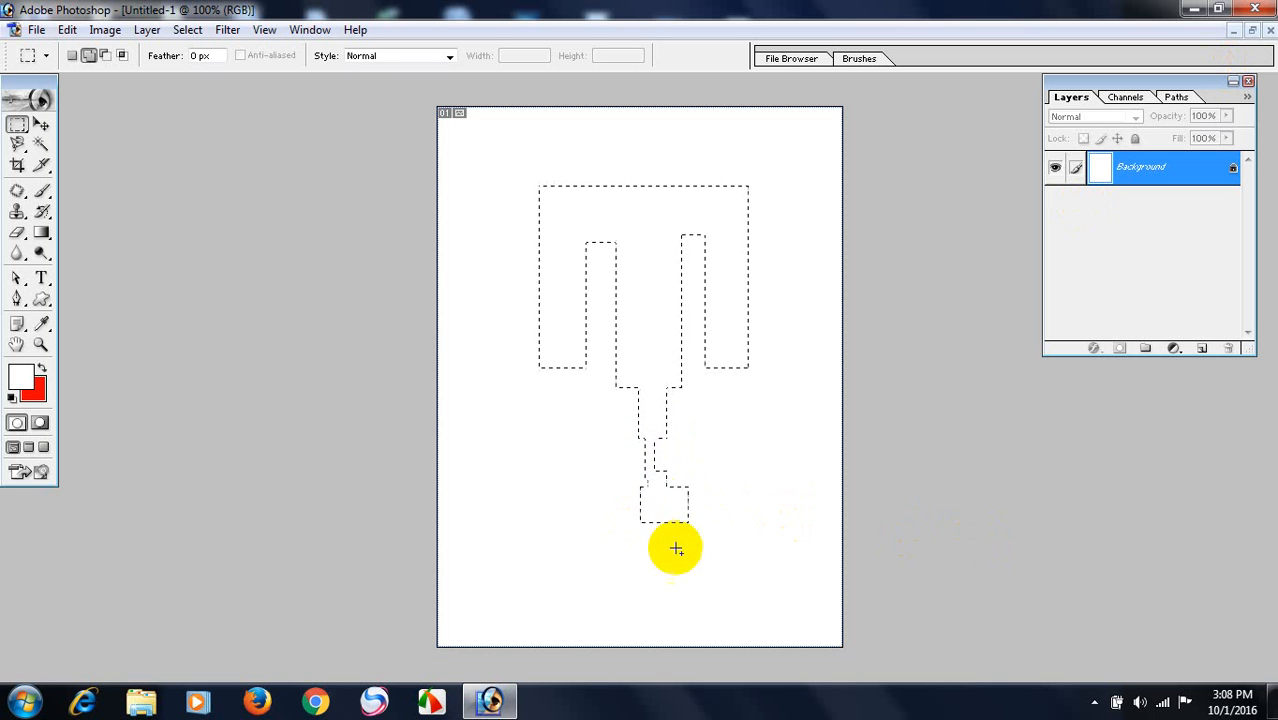
# Add overlapping rectangles around the stem's lower end to form a wide rectangular base in the selection
pyautogui.moveTo(653, 579); pyautogui.dragTo(728, 507)
pyautogui.moveTo(587, 516); pyautogui.dragTo(667, 606)
pyautogui.moveTo(527, 530); pyautogui.dragTo(680, 607)
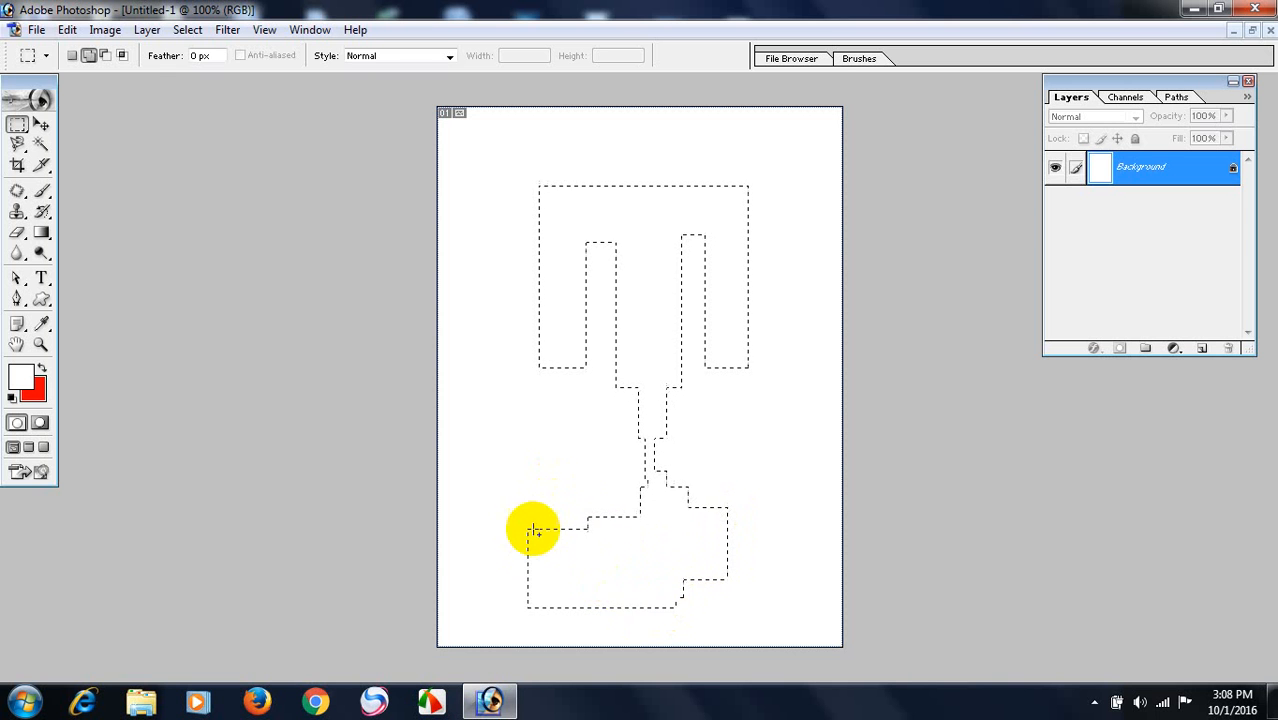
pyautogui.moveTo(512, 507); pyautogui.dragTo(640, 580)
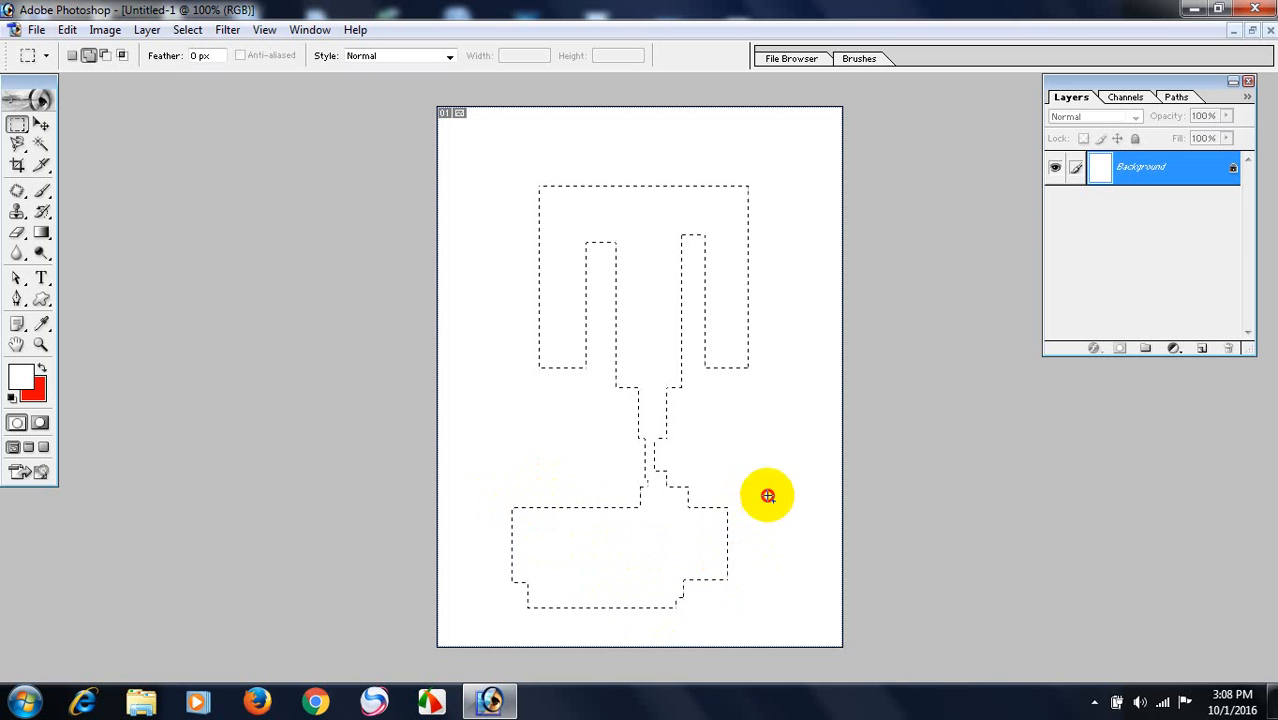
pyautogui.moveTo(767, 495); pyautogui.dragTo(676, 608)
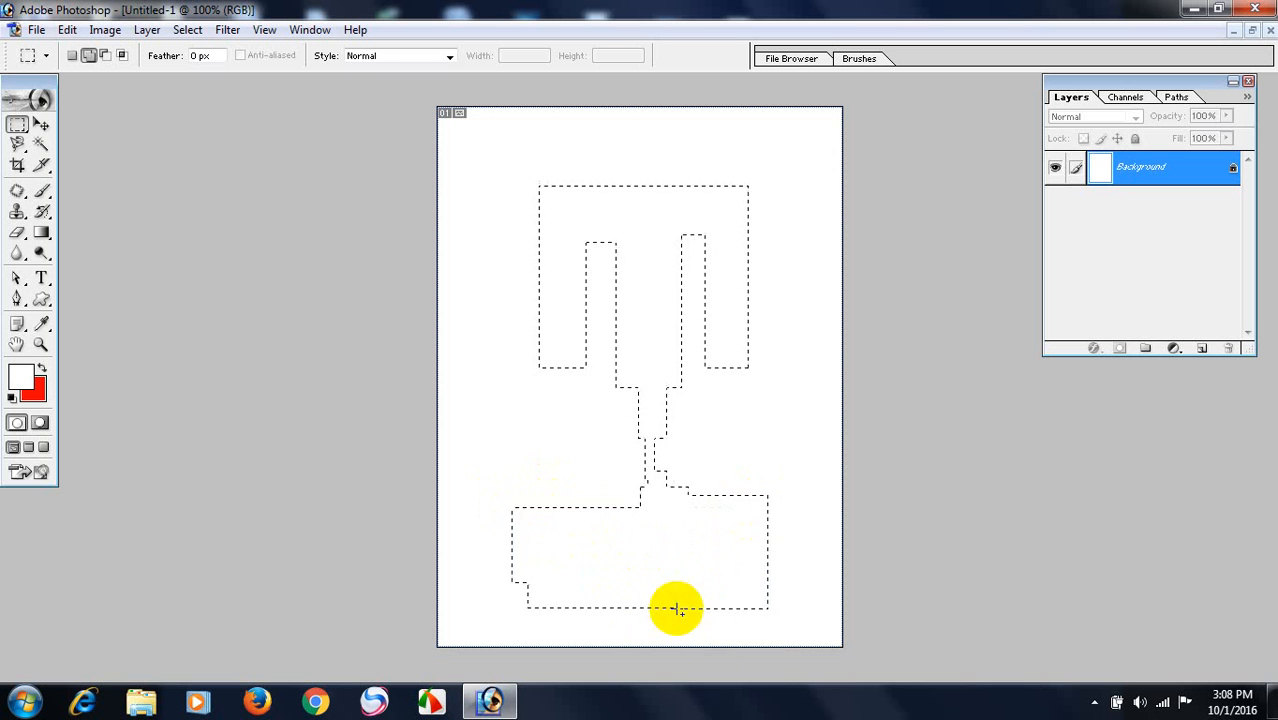
pyautogui.moveTo(483, 507); pyautogui.dragTo(551, 606)
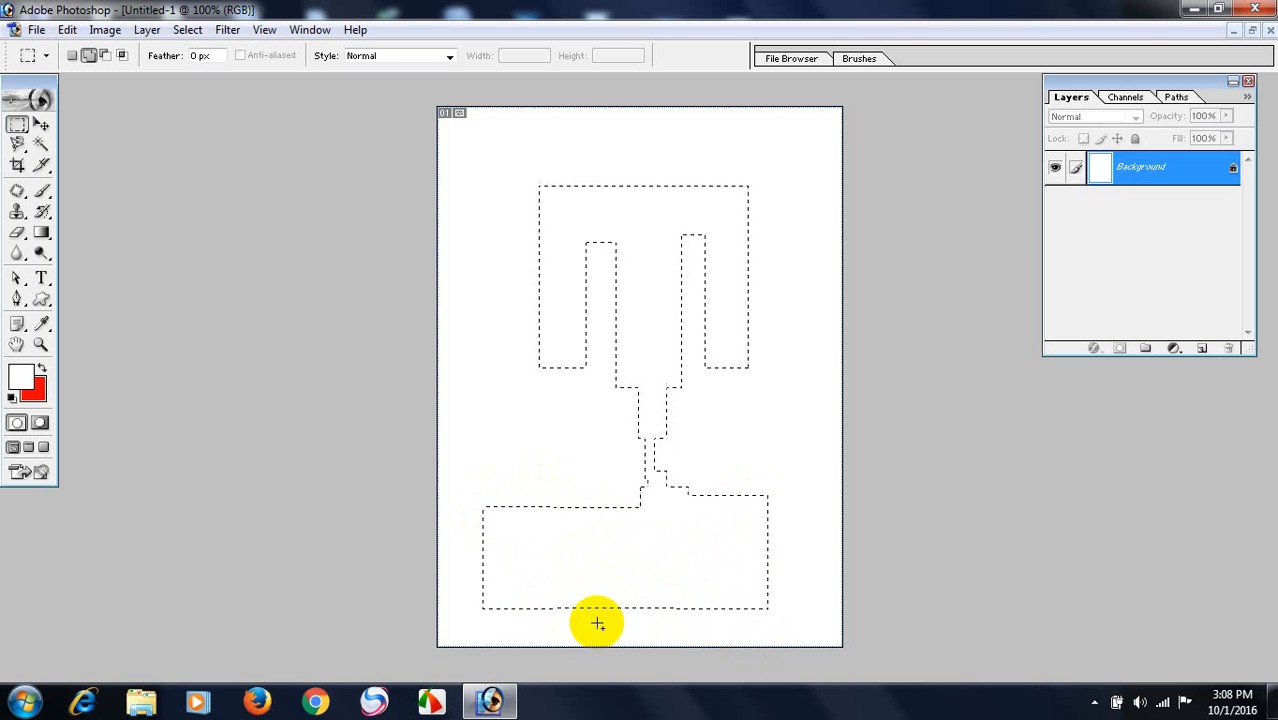
# Subtract ellipses with the Elliptical Marquee tool from both sides of the upper block and the base, curving them inward
pyautogui.click(18, 128)
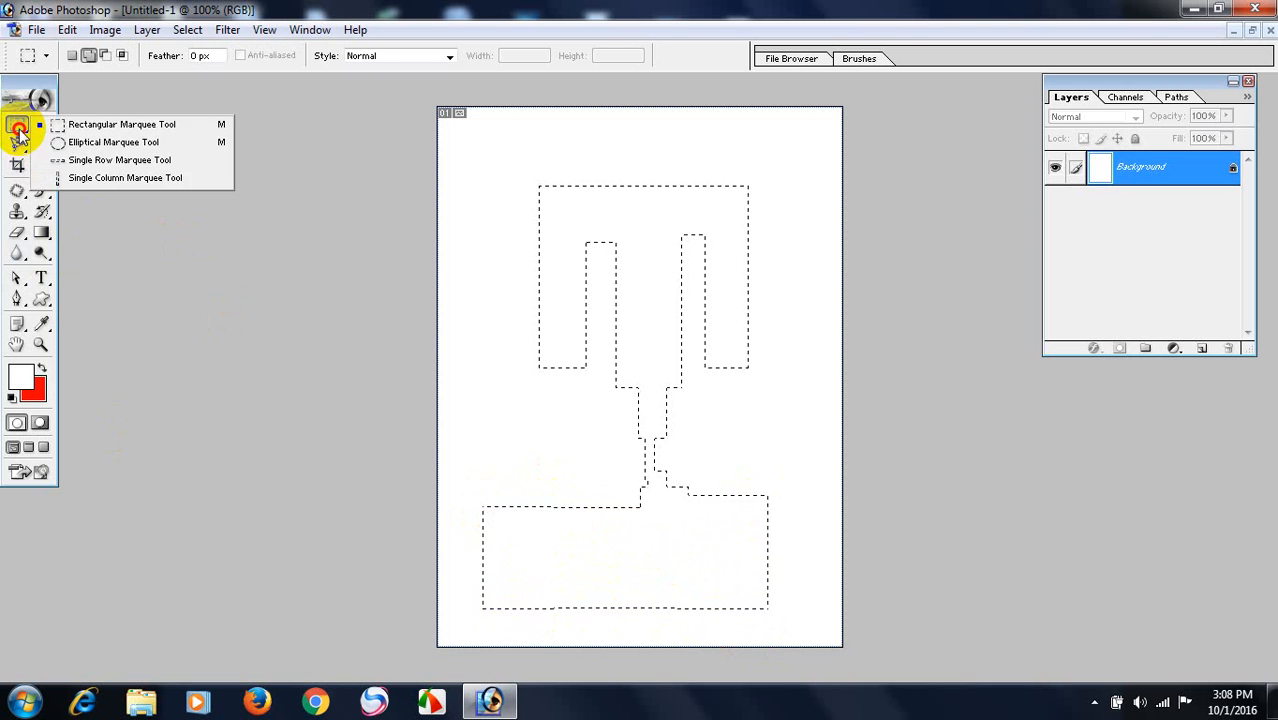
pyautogui.moveTo(18, 135); pyautogui.dragTo(100, 146)
pyautogui.click(105, 55)
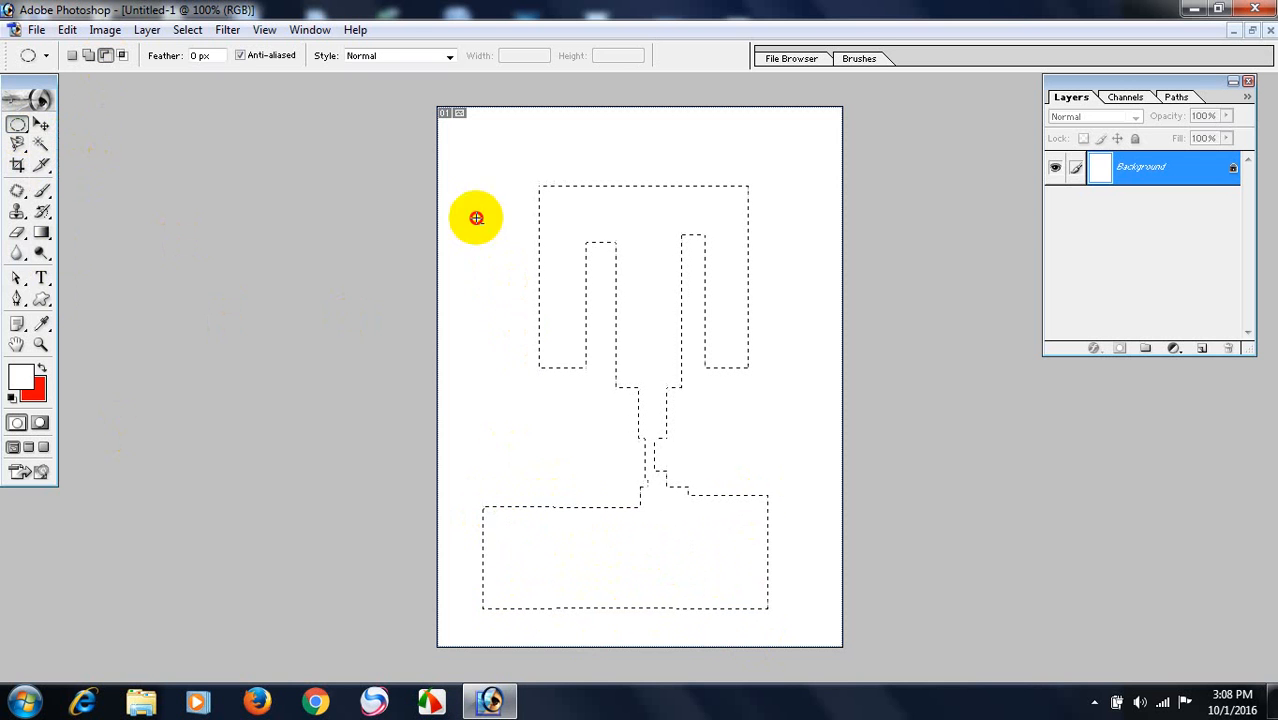
pyautogui.moveTo(476, 217); pyautogui.dragTo(570, 378)
pyautogui.moveTo(802, 203); pyautogui.dragTo(708, 378)
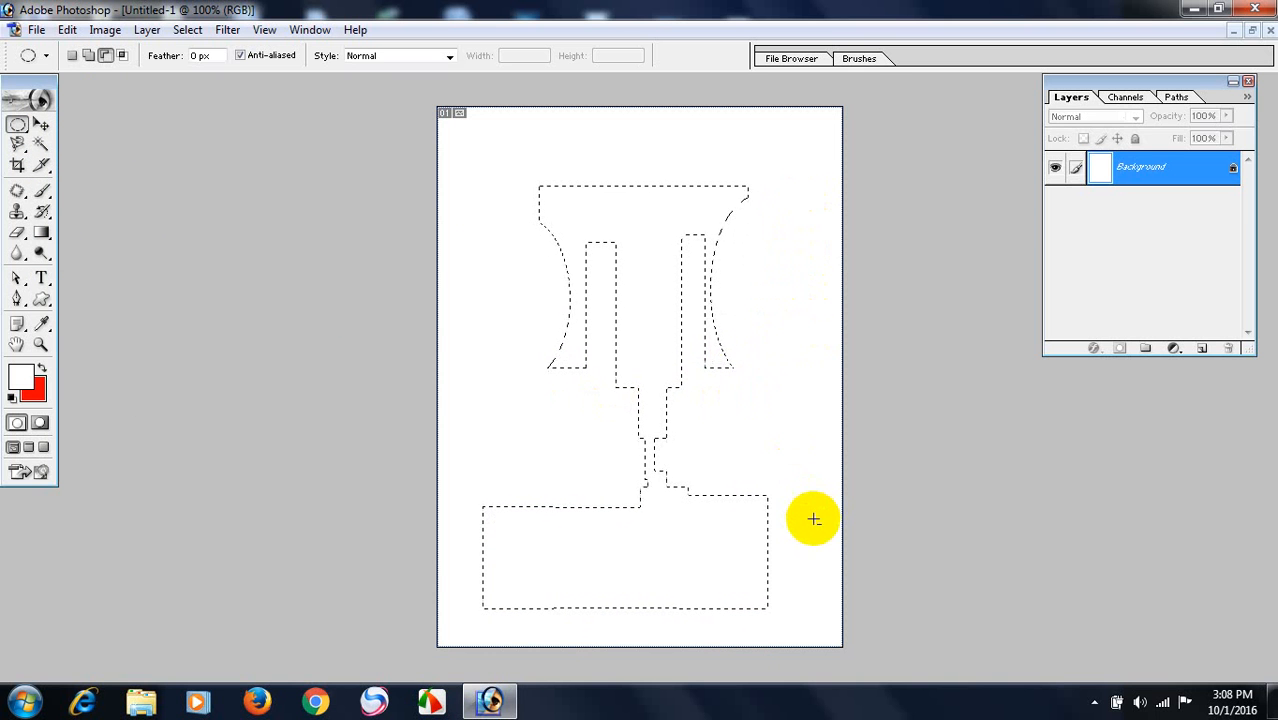
pyautogui.moveTo(475, 195); pyautogui.dragTo(591, 423)
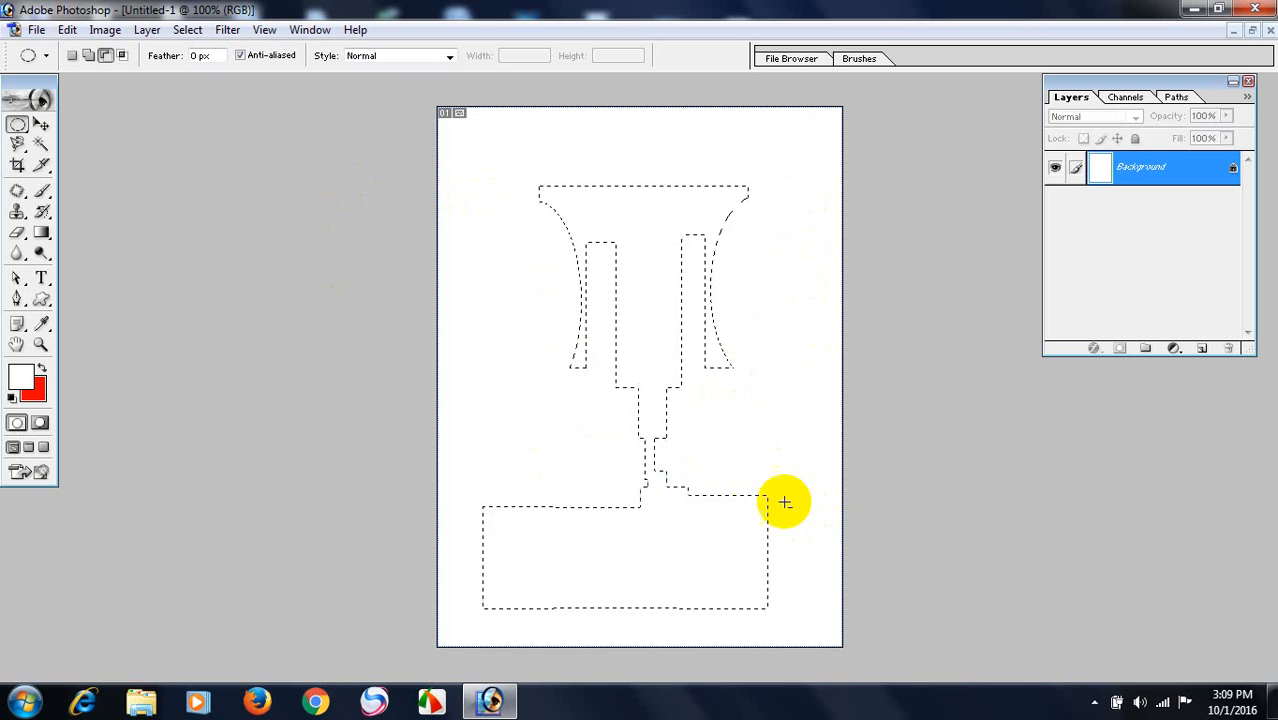
pyautogui.moveTo(453, 467); pyautogui.dragTo(526, 607)
pyautogui.moveTo(807, 468); pyautogui.dragTo(728, 606)
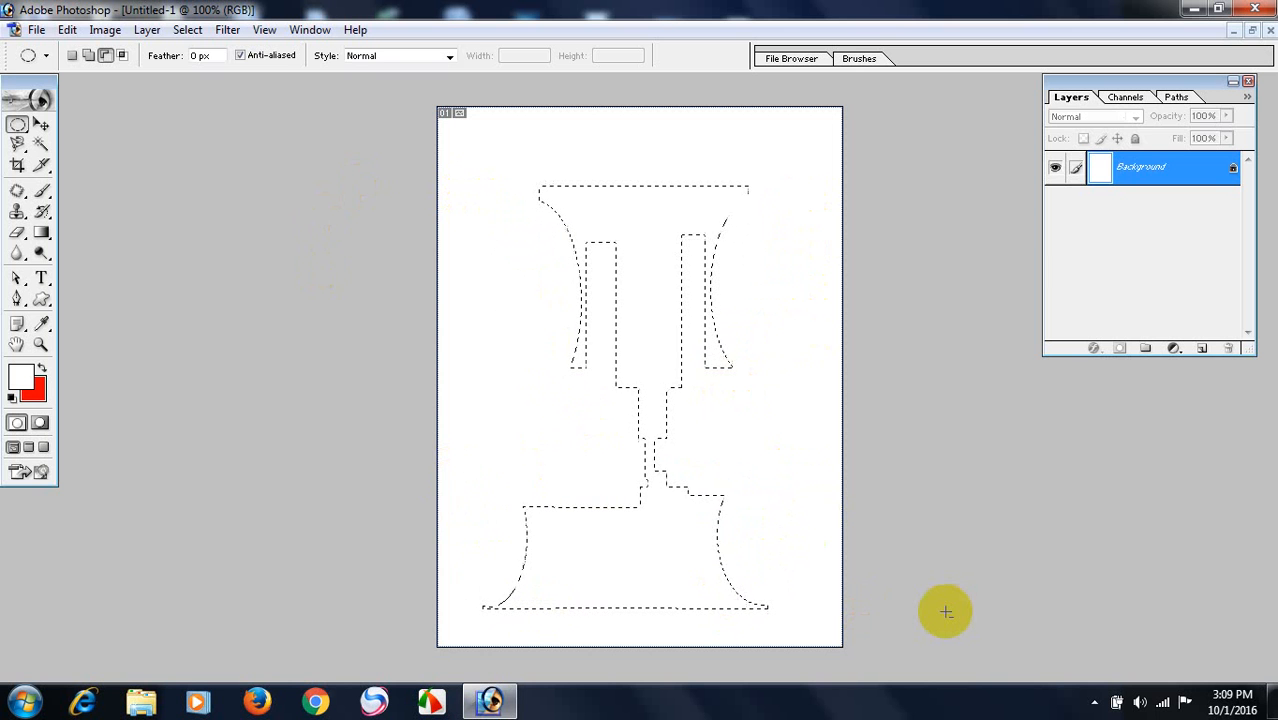
# Fill the selection with the red background color and deselect, then reselect the shape, refill it with the white foreground color and deselect
pyautogui.hotkey('ctrl', 'BackSpace')
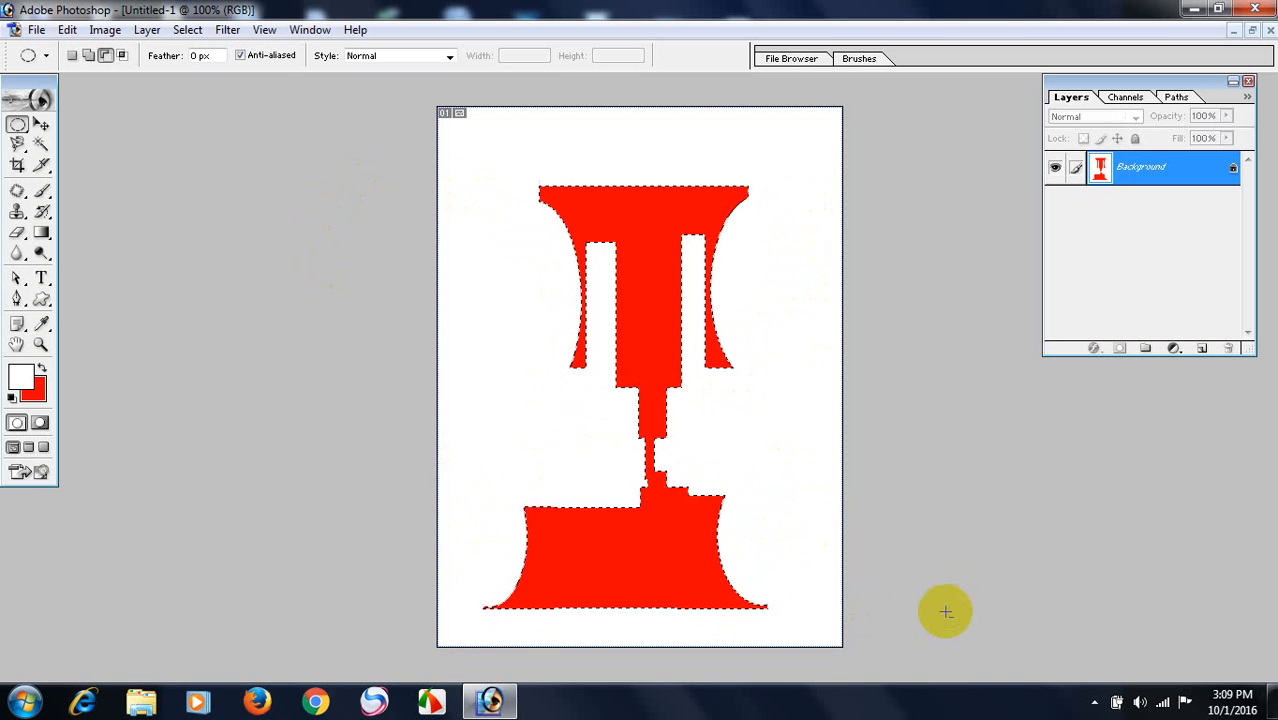
pyautogui.hotkey('ctrl', 'd')
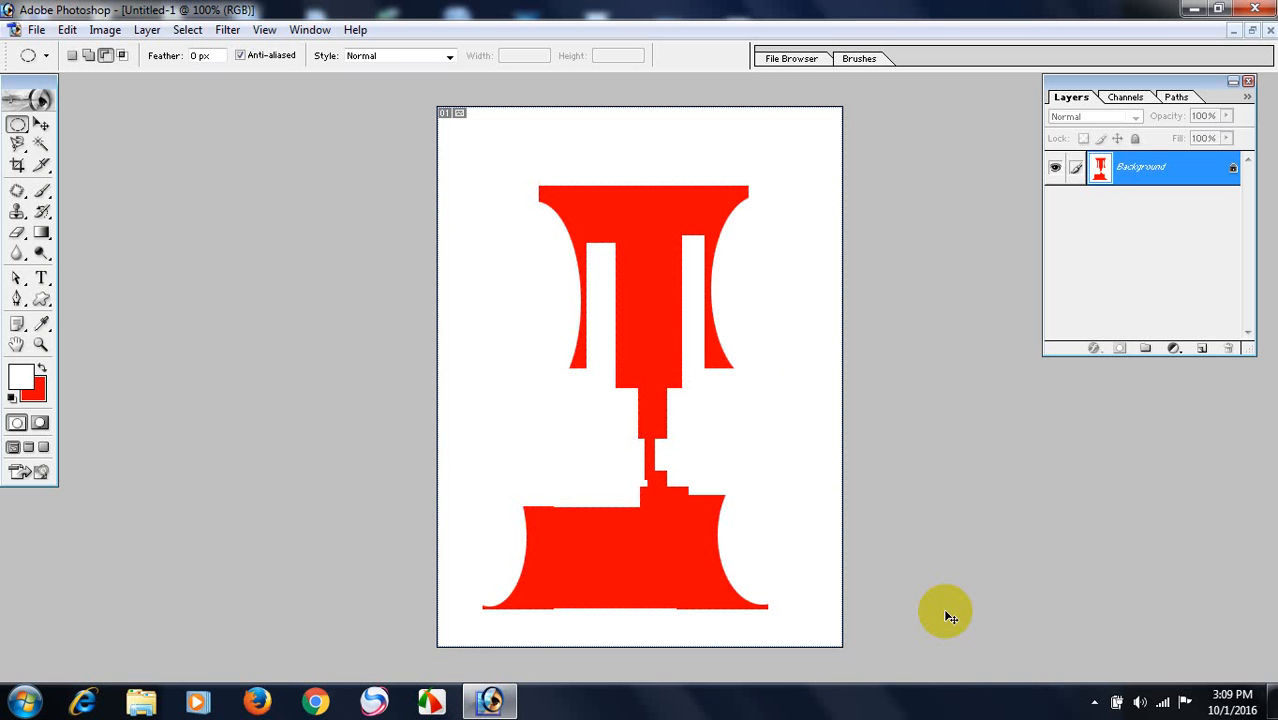
pyautogui.hotkey('ctrl', 'shift', 'd')
pyautogui.hotkey('alt', 'BackSpace')
pyautogui.hotkey('ctrl', 'd')
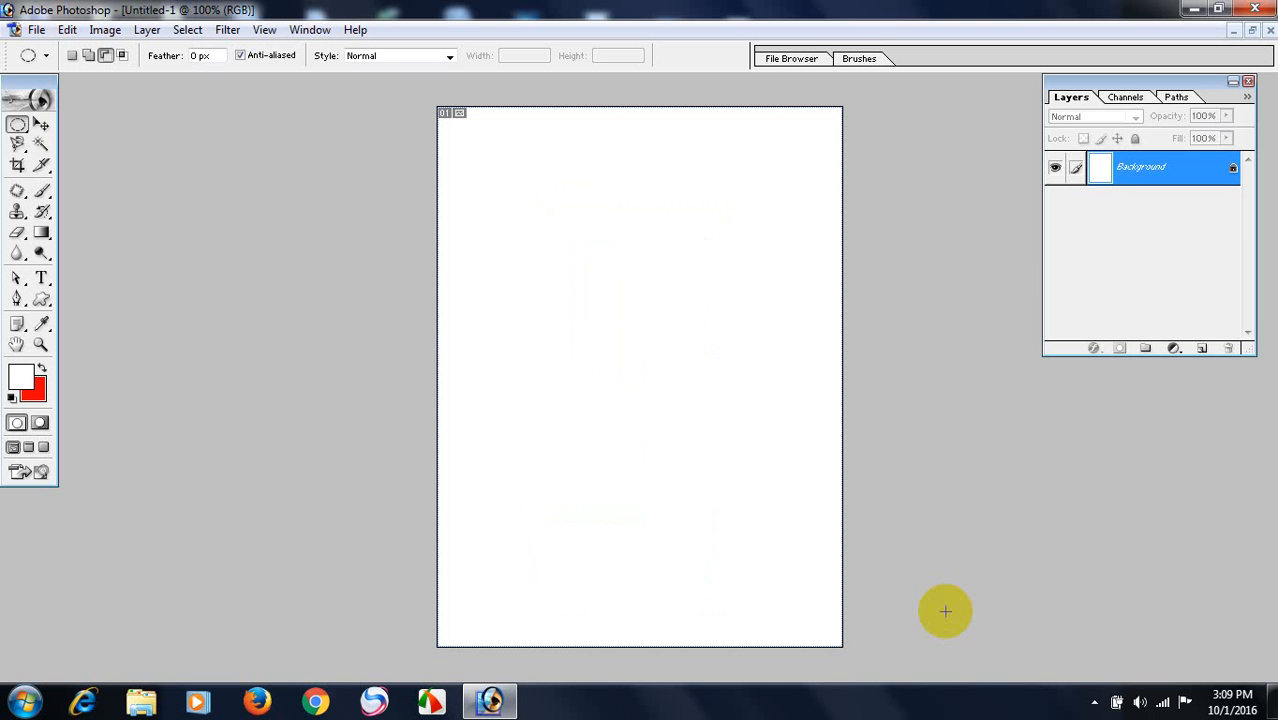
# Select the whole canvas with the Rectangular Marquee tool and subtract a large inner rectangle, leaving a border-shaped selection
pyautogui.click(24, 120)
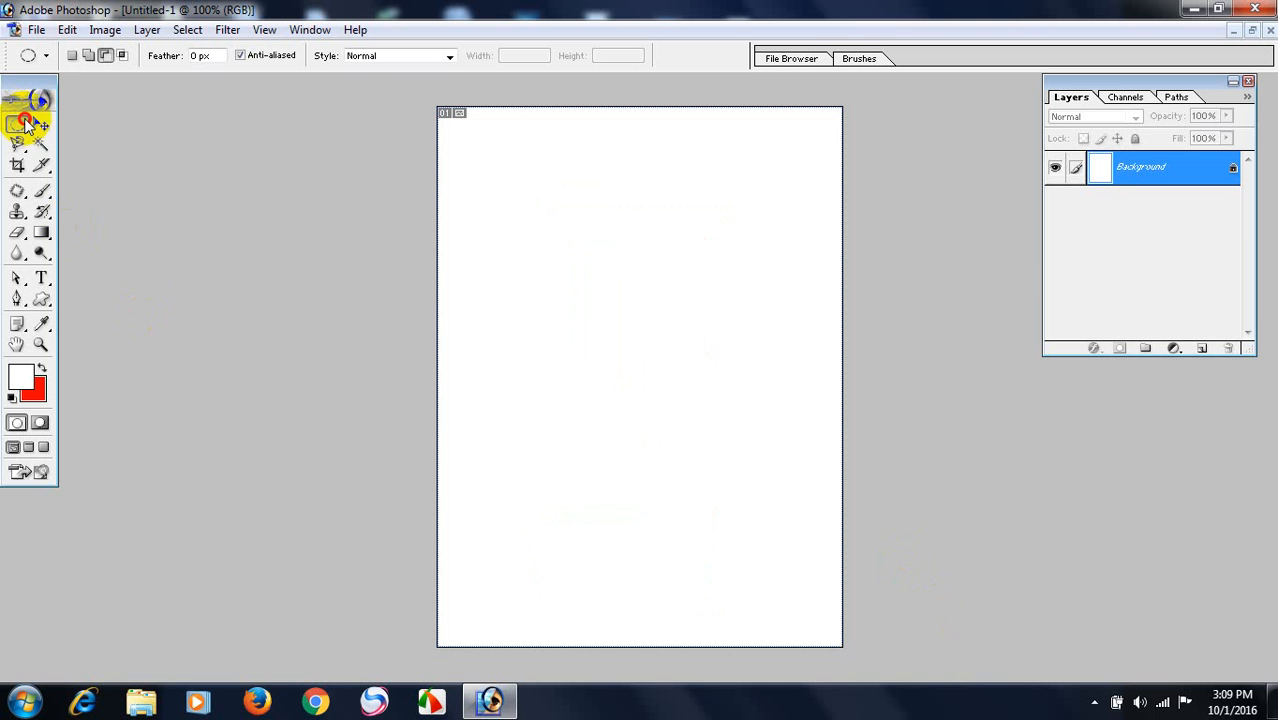
pyautogui.click(80, 125)
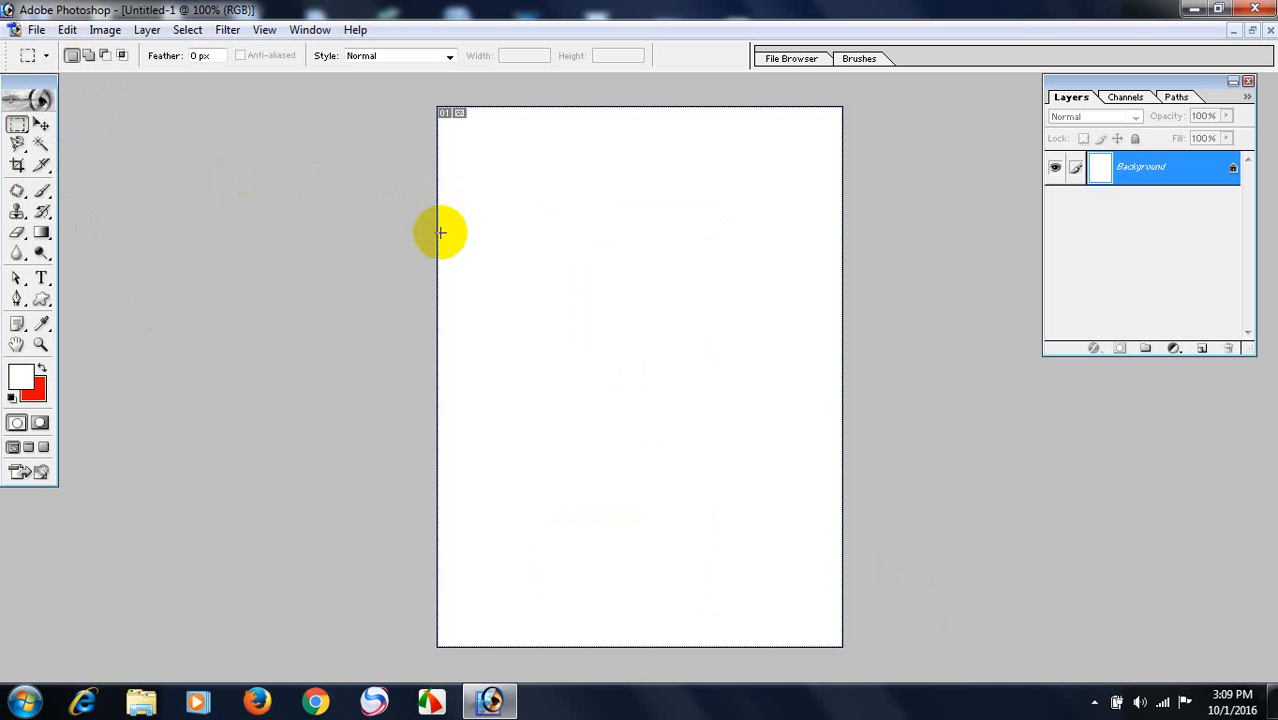
pyautogui.moveTo(412, 93); pyautogui.dragTo(884, 688)
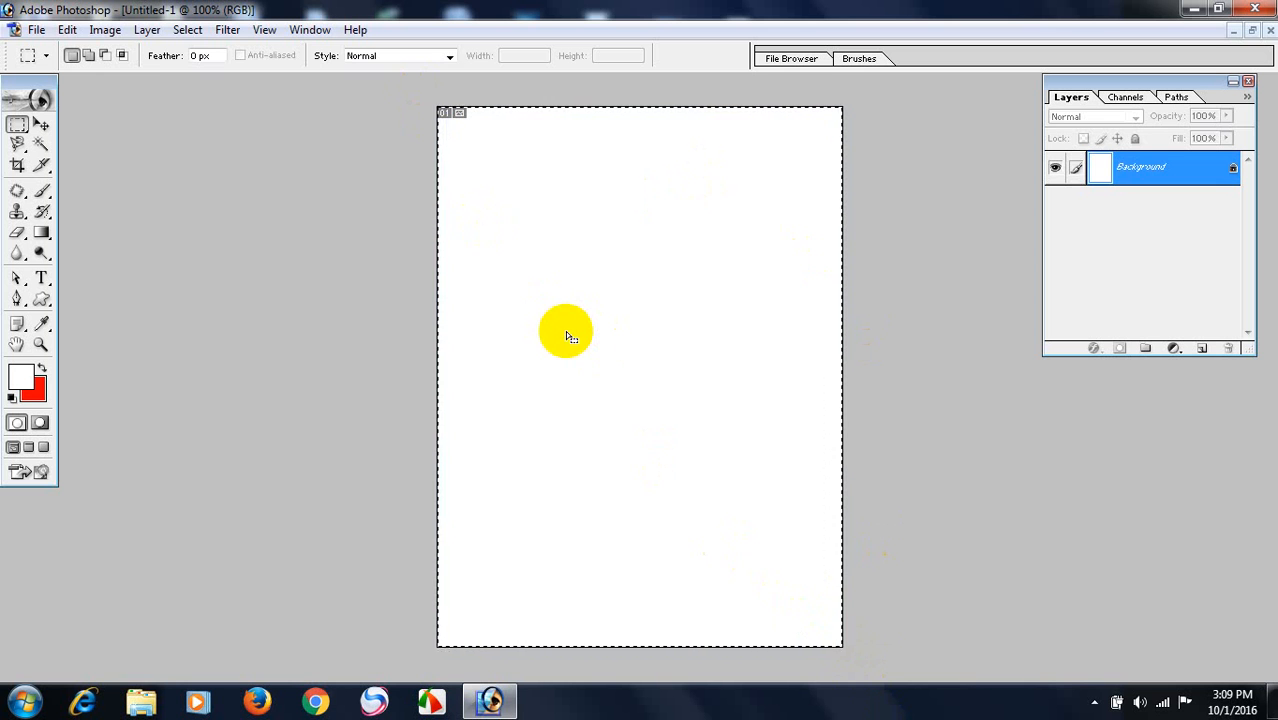
pyautogui.click(105, 57)
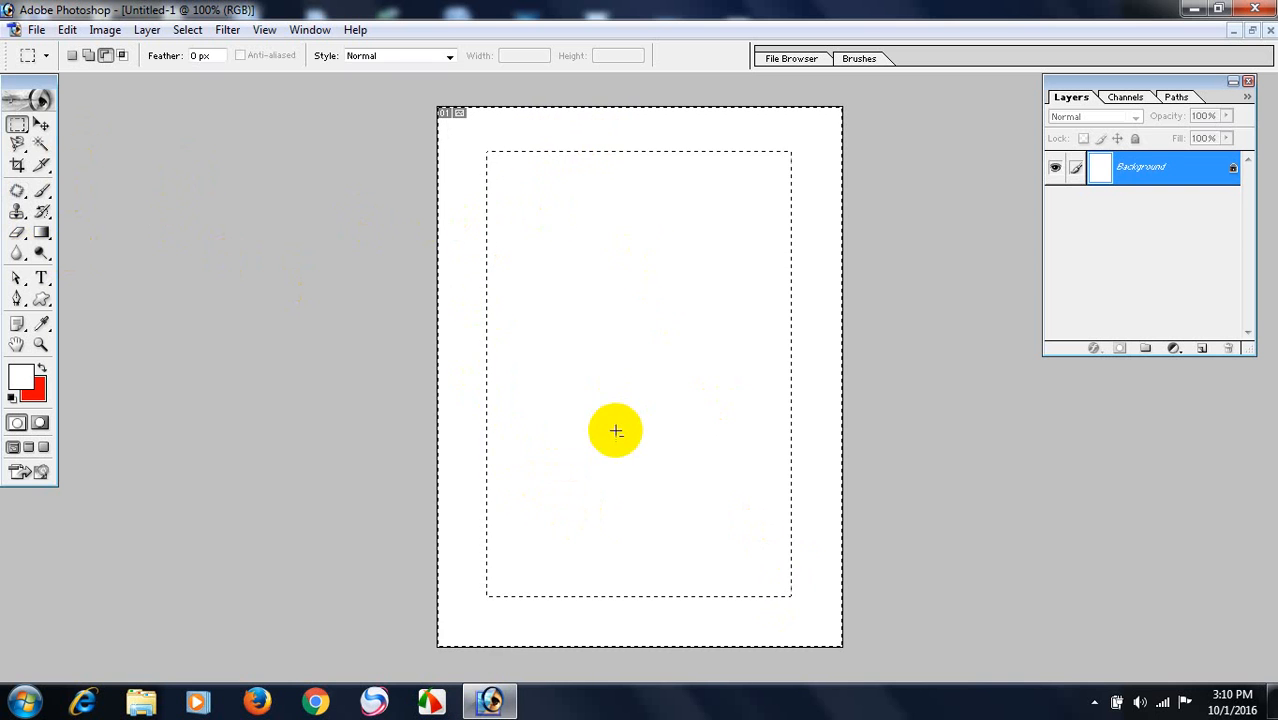
# Subtract small ellipses at the corners and side midsections of the border selection with the Elliptical Marquee tool
pyautogui.click(17, 124)
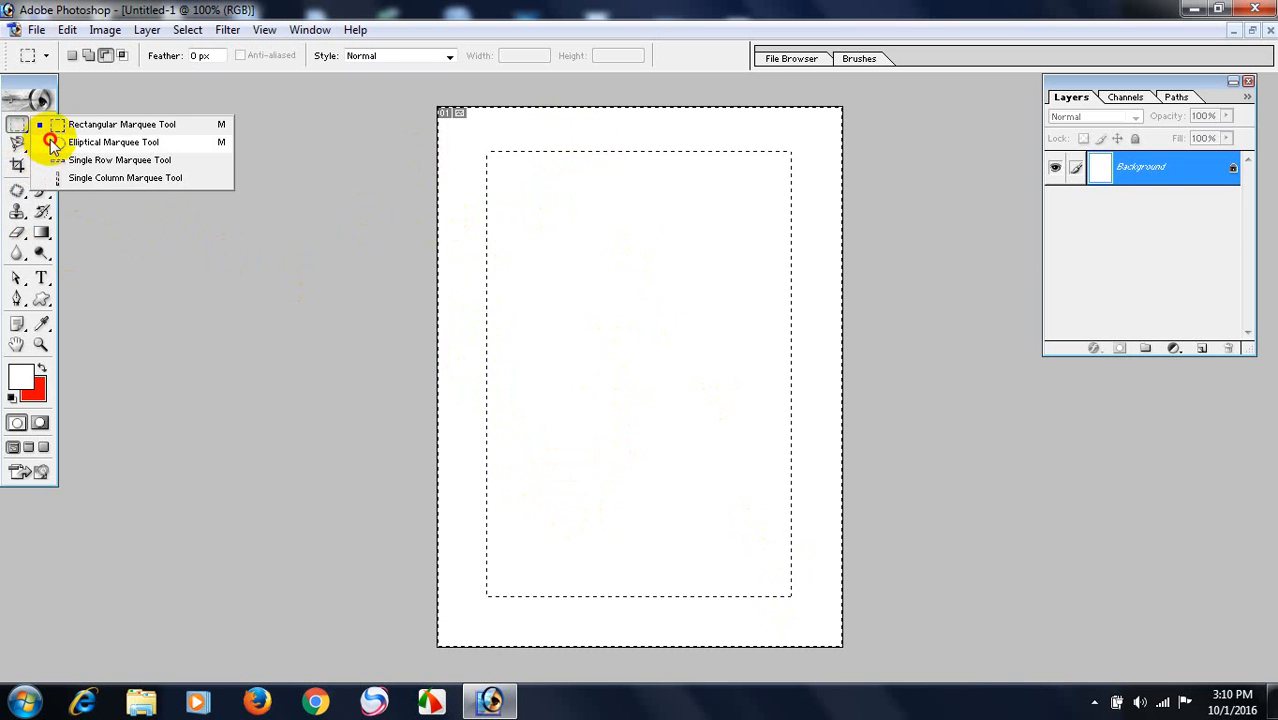
pyautogui.click(100, 142)
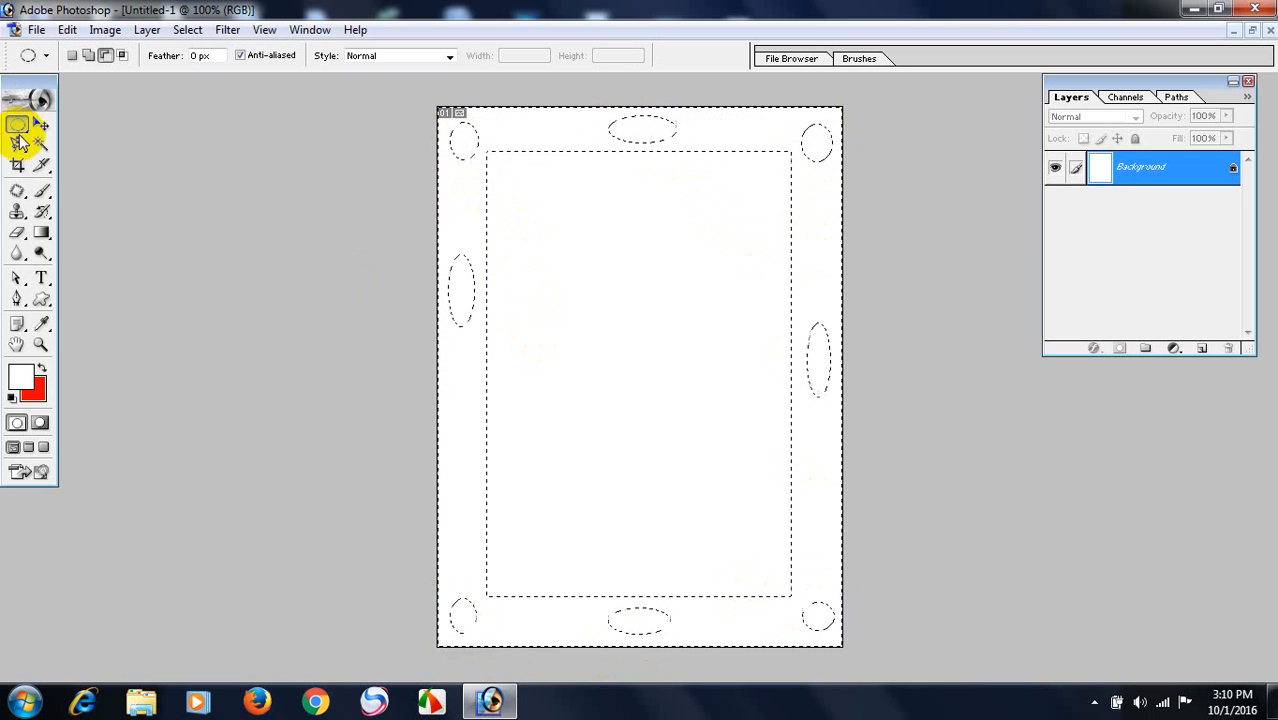
pyautogui.moveTo(17, 145)
pyautogui.mouseDown()
pyautogui.moveTo(88, 158)
pyautogui.moveTo(93, 147)
pyautogui.mouseUp()
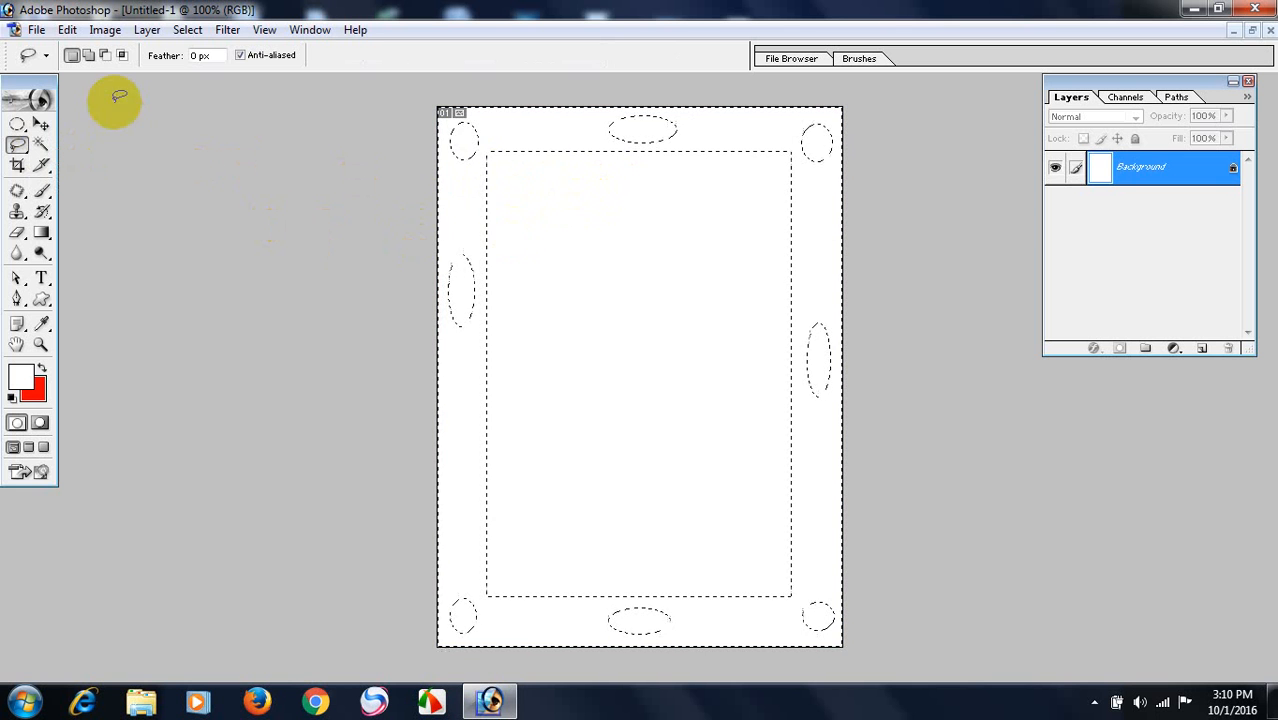
pyautogui.click(651, 224)
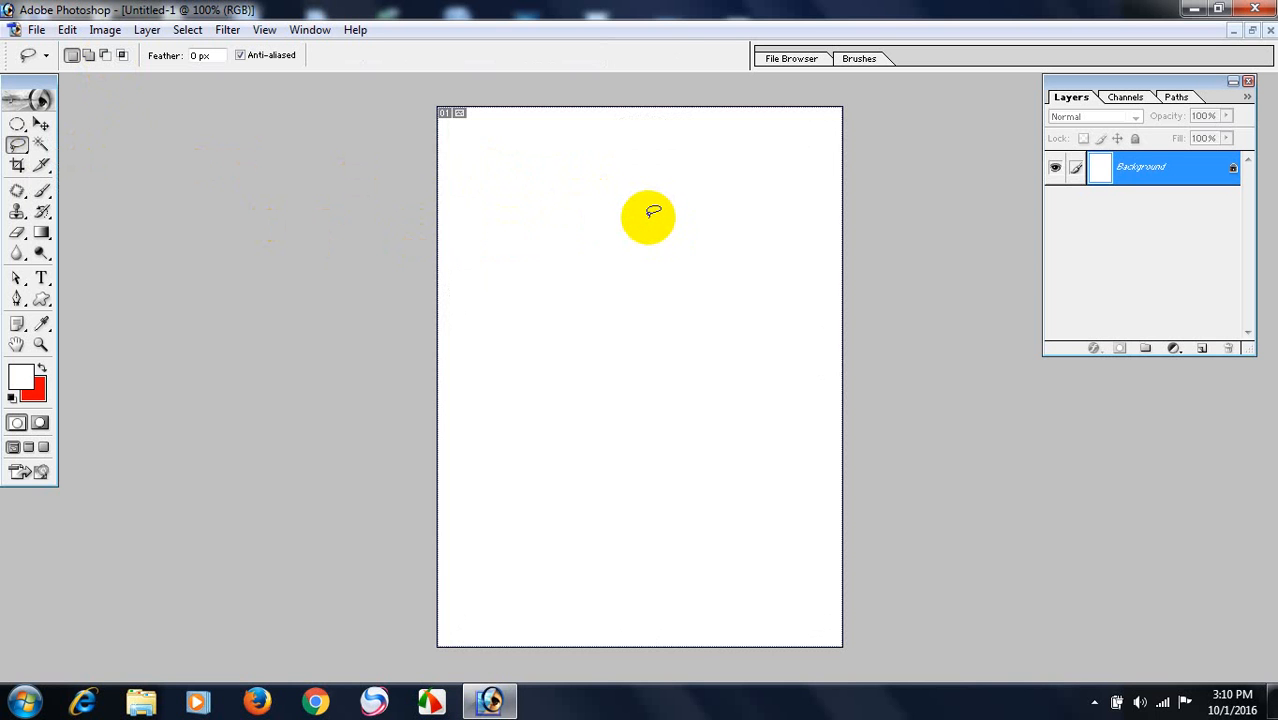
pyautogui.press('z')
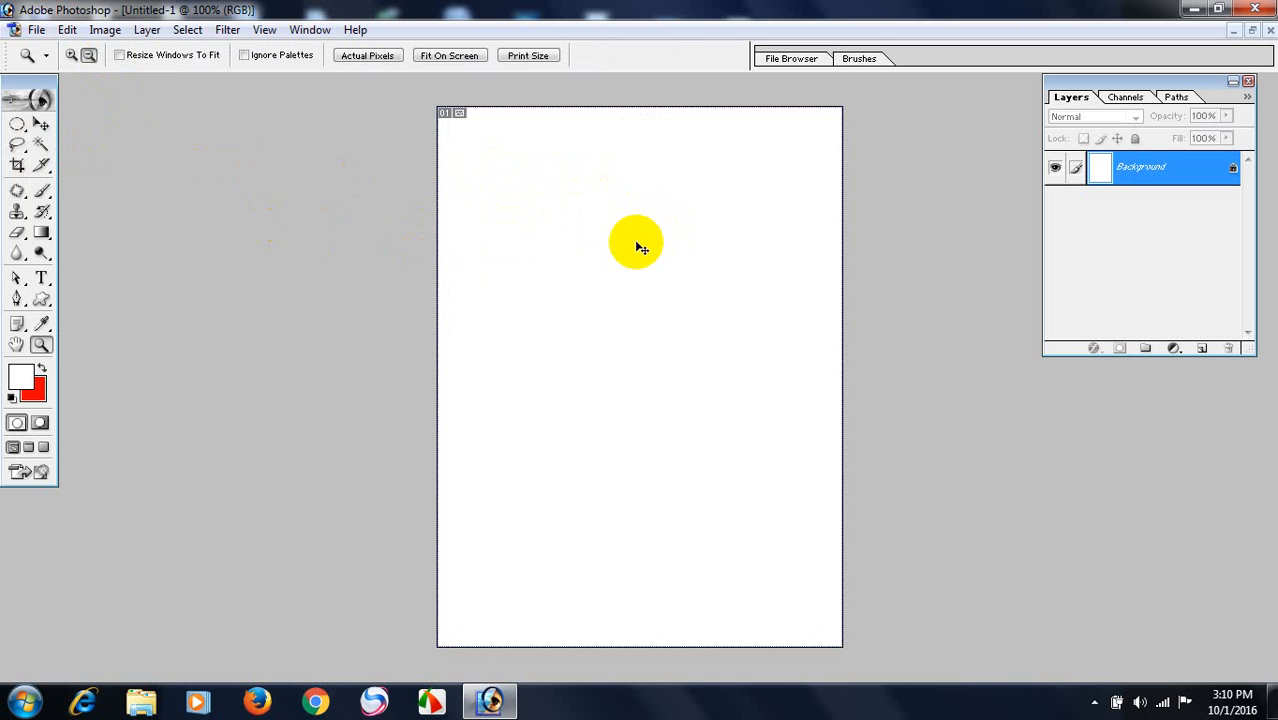
pyautogui.hotkey('ctrl', 'z')
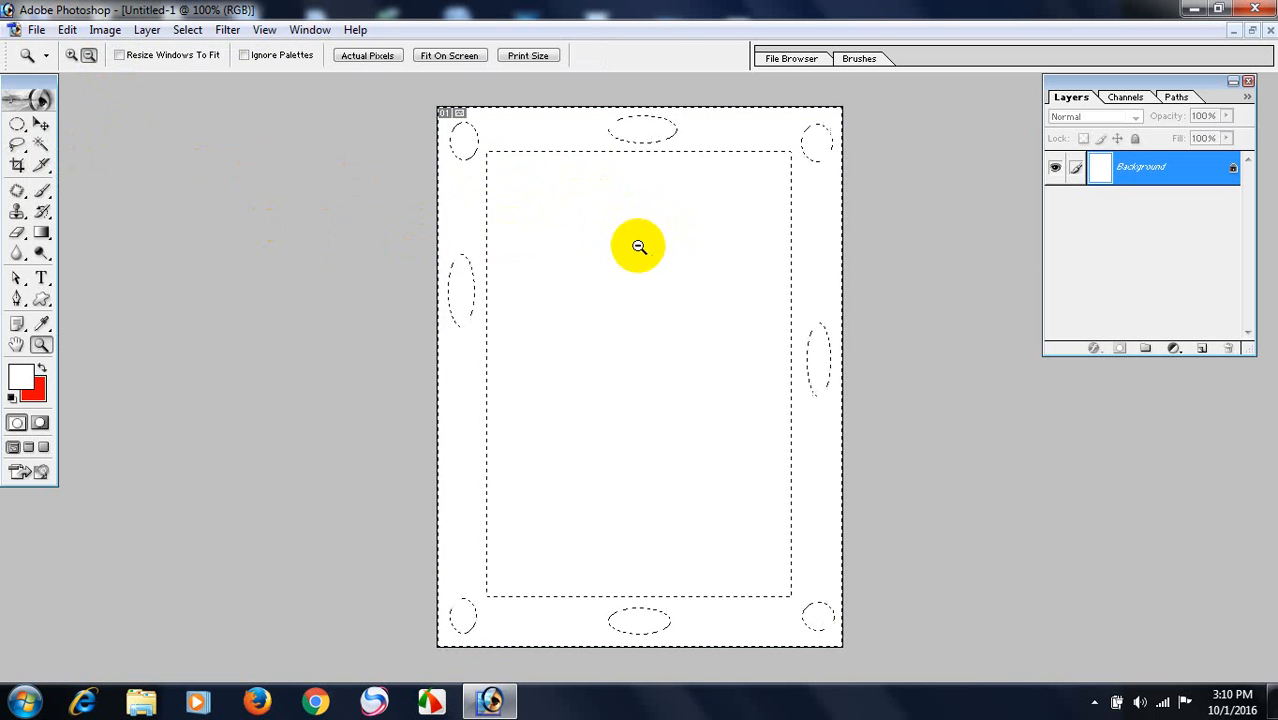
# Subtract freehand bumps along the border selection's inner edge with the Lasso tool to make it wavy
pyautogui.click(20, 146)
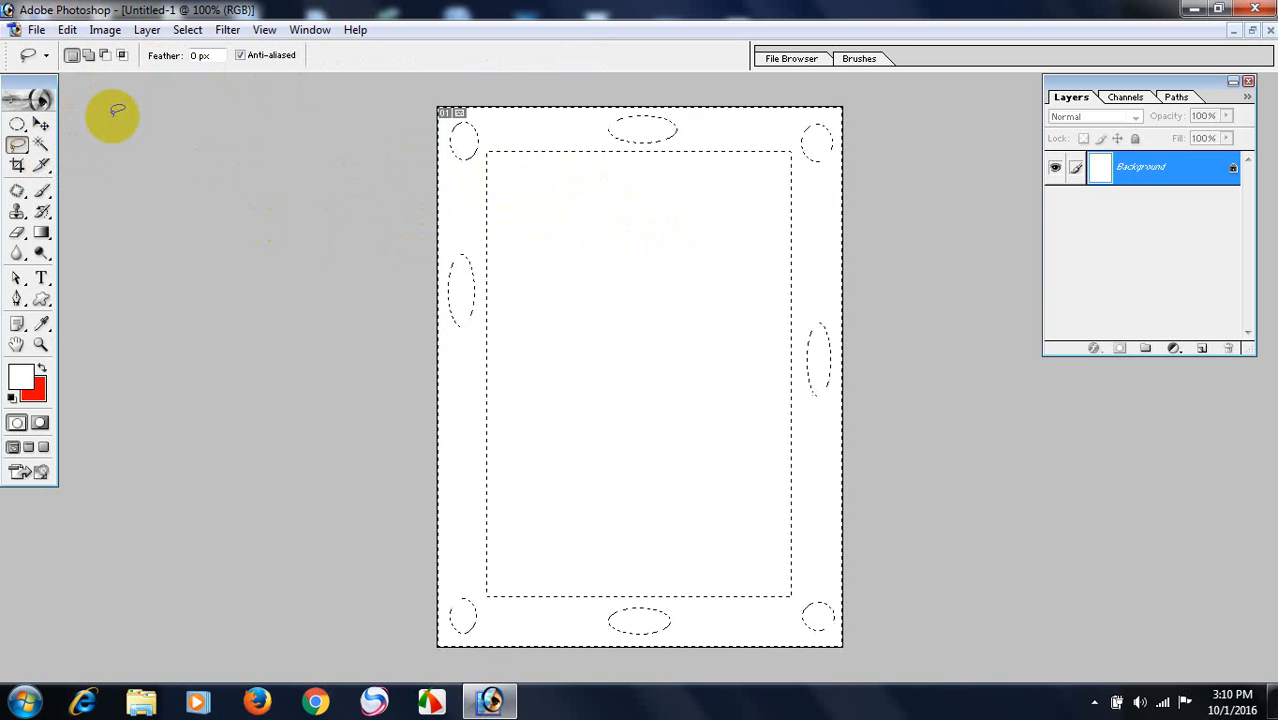
pyautogui.click(105, 56)
pyautogui.moveTo(494, 184)
pyautogui.mouseDown()
pyautogui.moveTo(501, 252)
pyautogui.moveTo(480, 329)
pyautogui.moveTo(495, 370)
pyautogui.moveTo(481, 440)
pyautogui.moveTo(497, 510)
pyautogui.moveTo(482, 560)
pyautogui.moveTo(499, 597)
pyautogui.moveTo(795, 593)
pyautogui.mouseUp()
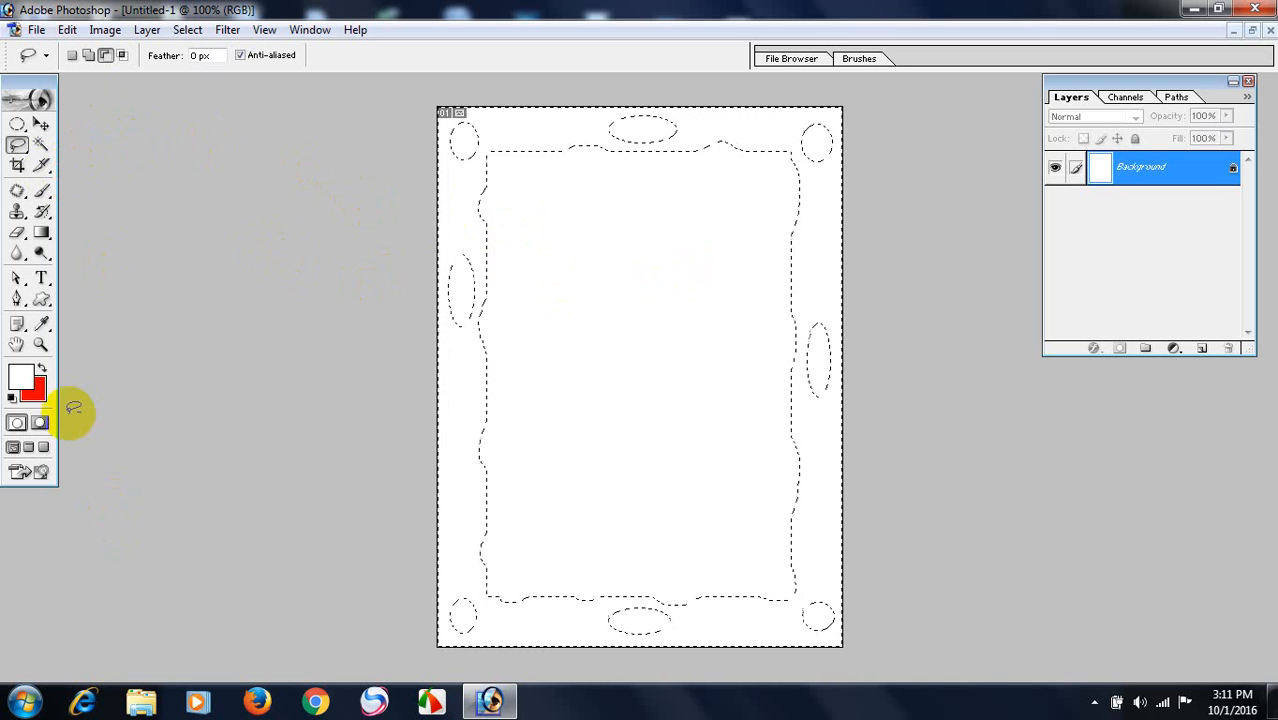
# Fill the border selection with red (FF0000) as the foreground color, deselect, and switch to the Paint Bucket tool
pyautogui.click(22, 380)
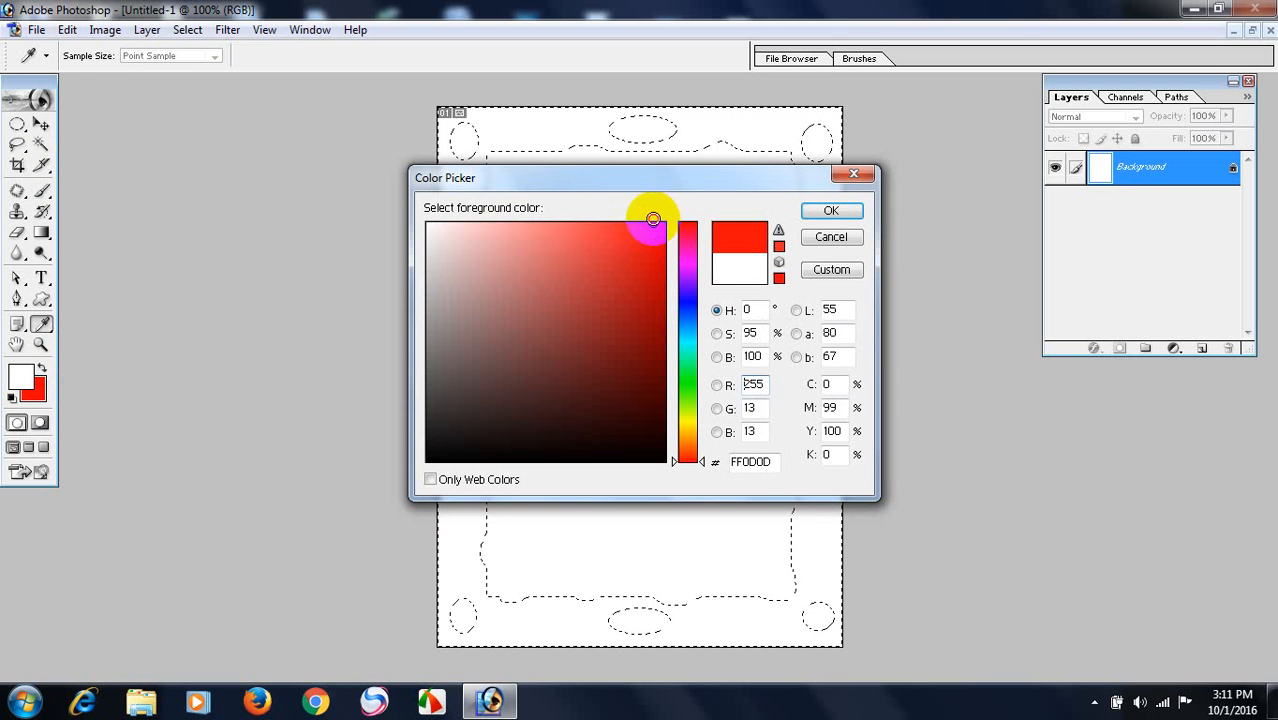
pyautogui.click(833, 212)
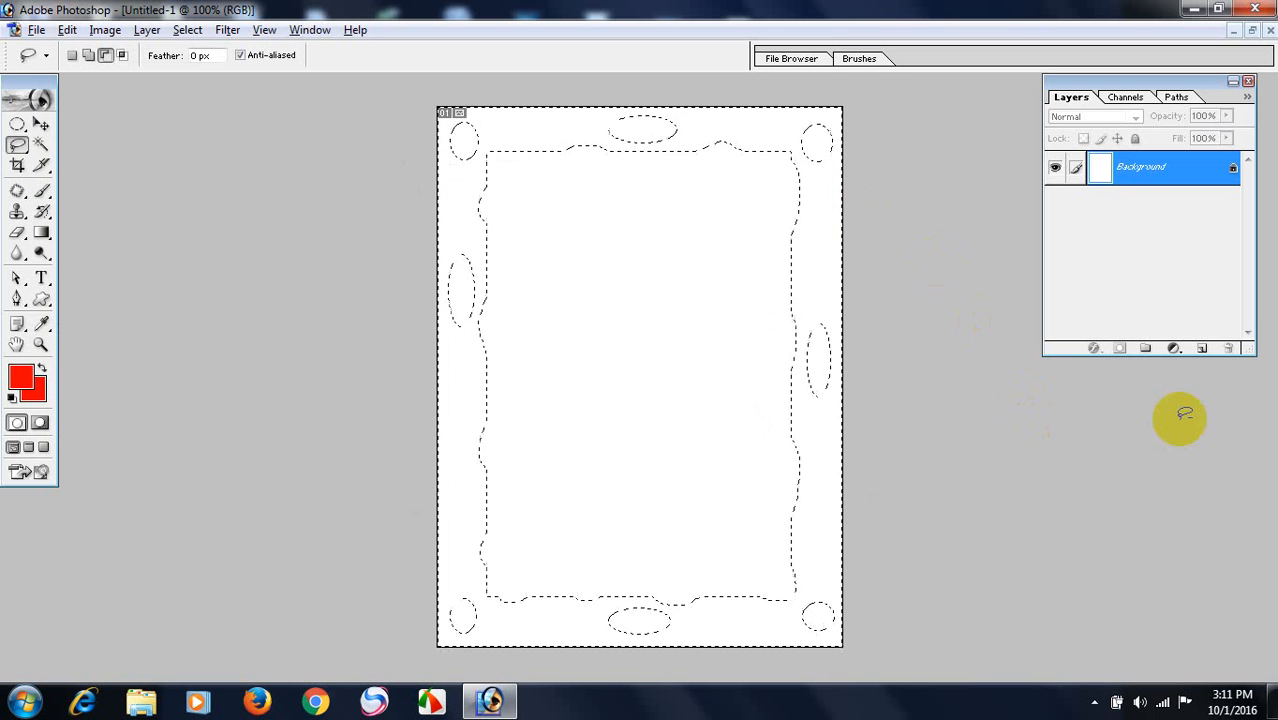
pyautogui.hotkey('alt', 'BackSpace')
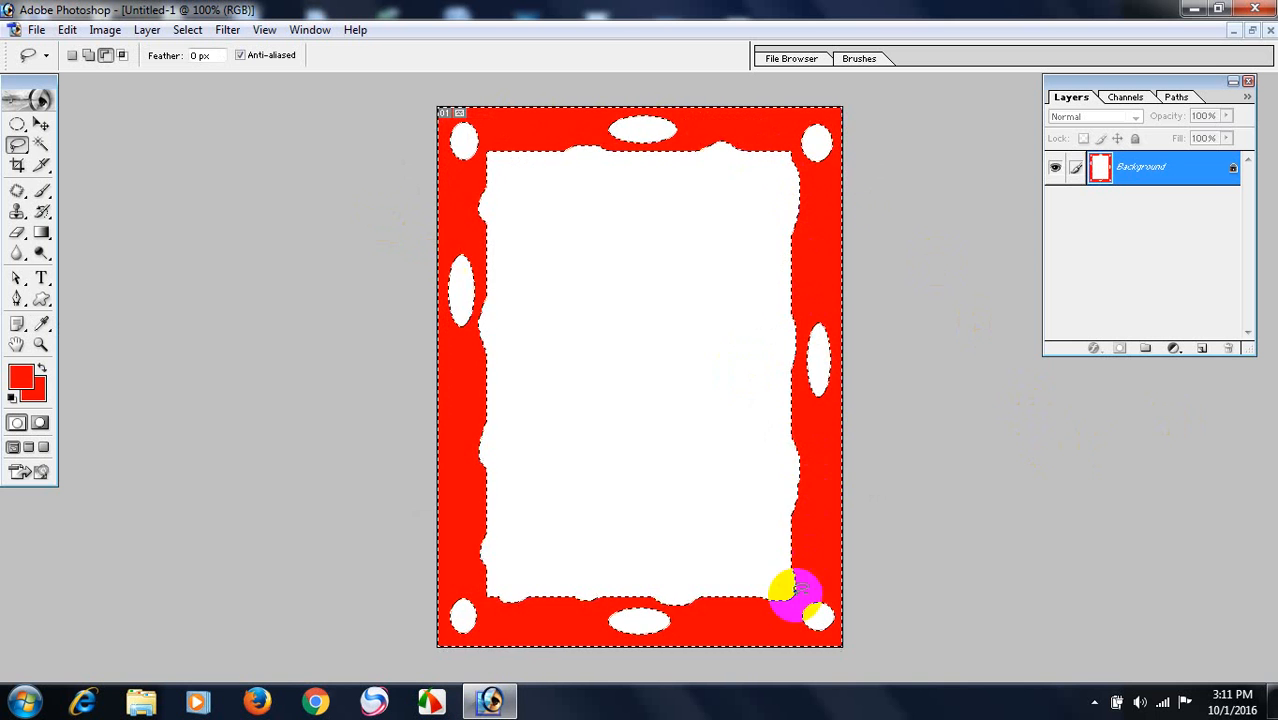
pyautogui.moveTo(519, 534)
pyautogui.mouseDown()
pyautogui.moveTo(495, 146)
pyautogui.moveTo(649, 122)
pyautogui.moveTo(849, 130)
pyautogui.moveTo(842, 598)
pyautogui.moveTo(644, 637)
pyautogui.moveTo(675, 632)
pyautogui.mouseUp()
pyautogui.hotkey('ctrl', 'd')
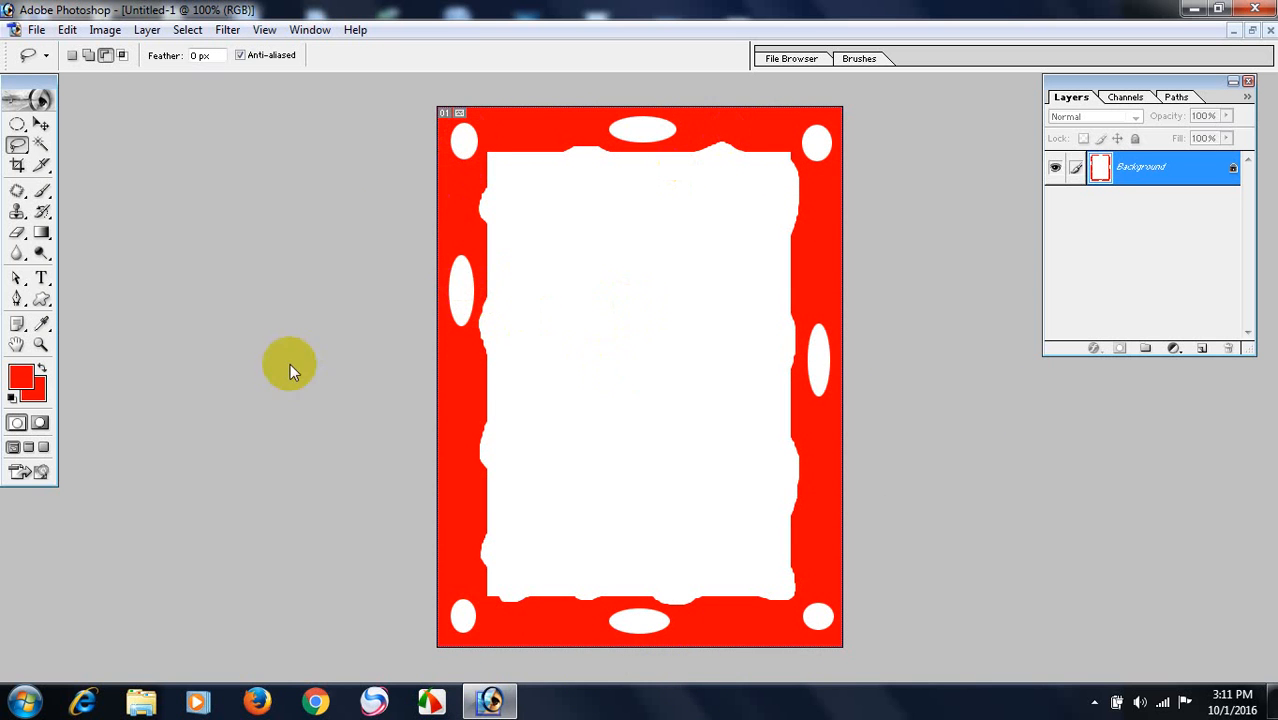
pyautogui.moveTo(41, 232); pyautogui.dragTo(100, 246)
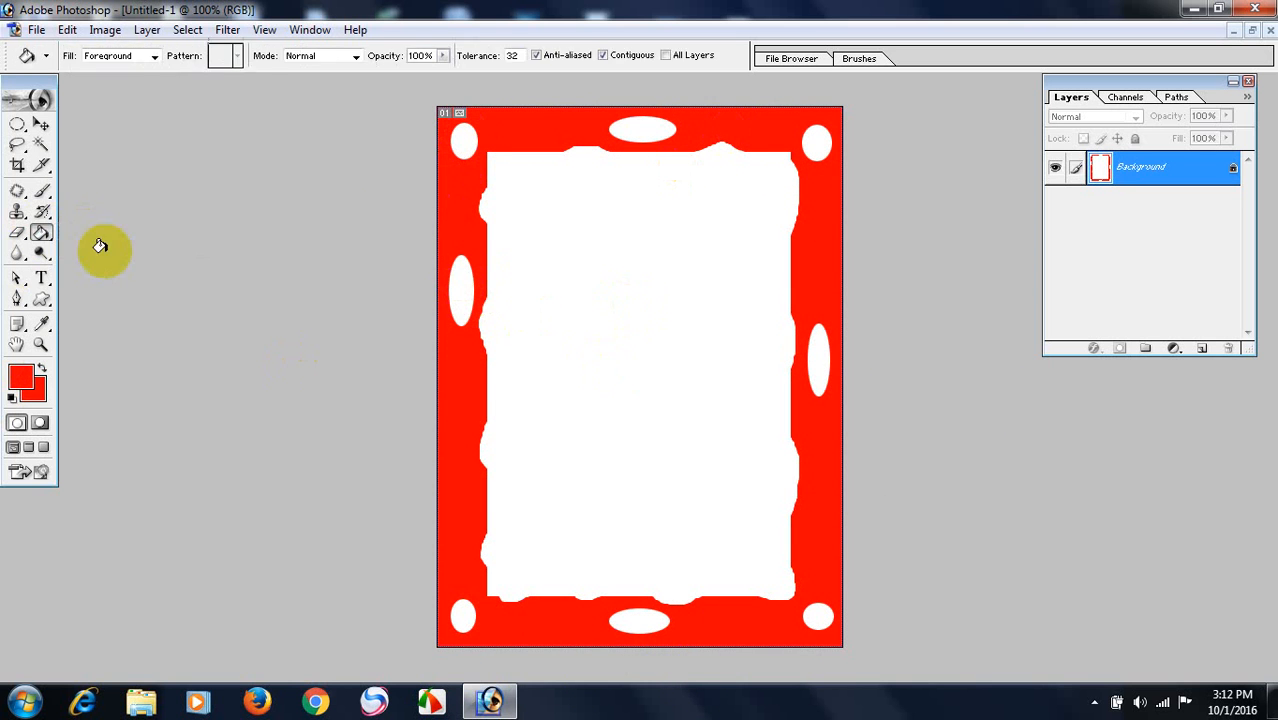
# Try pink (FF0060) in the border's upper-left oval and right-side ellipse, and undo both fills
pyautogui.click(20, 378)
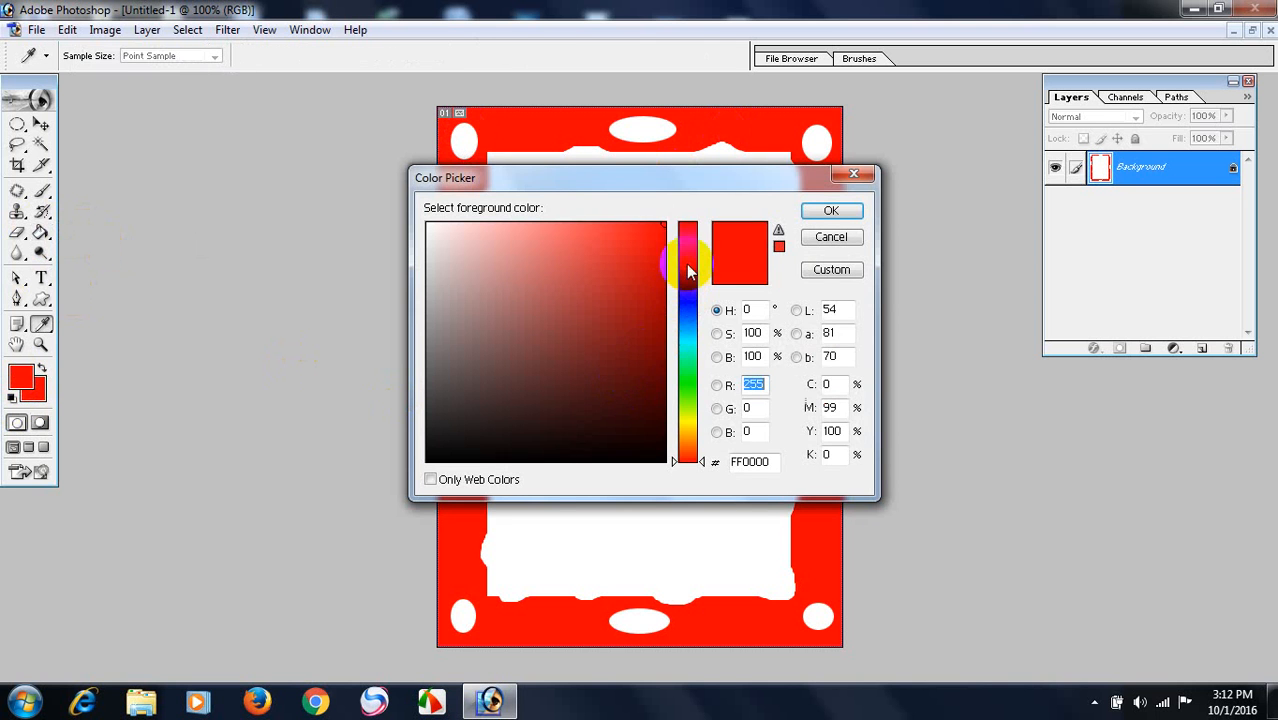
pyautogui.moveTo(688, 271); pyautogui.dragTo(685, 234)
pyautogui.click(847, 210)
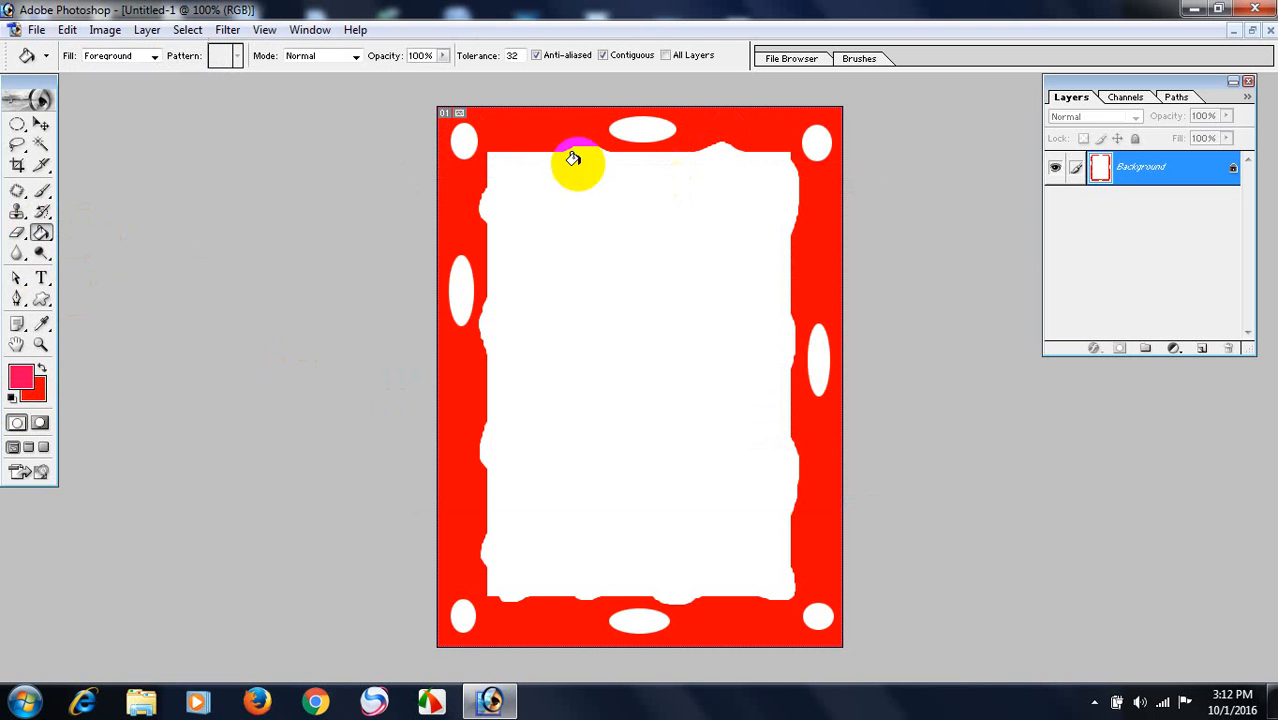
pyautogui.click(464, 139)
pyautogui.click(815, 355)
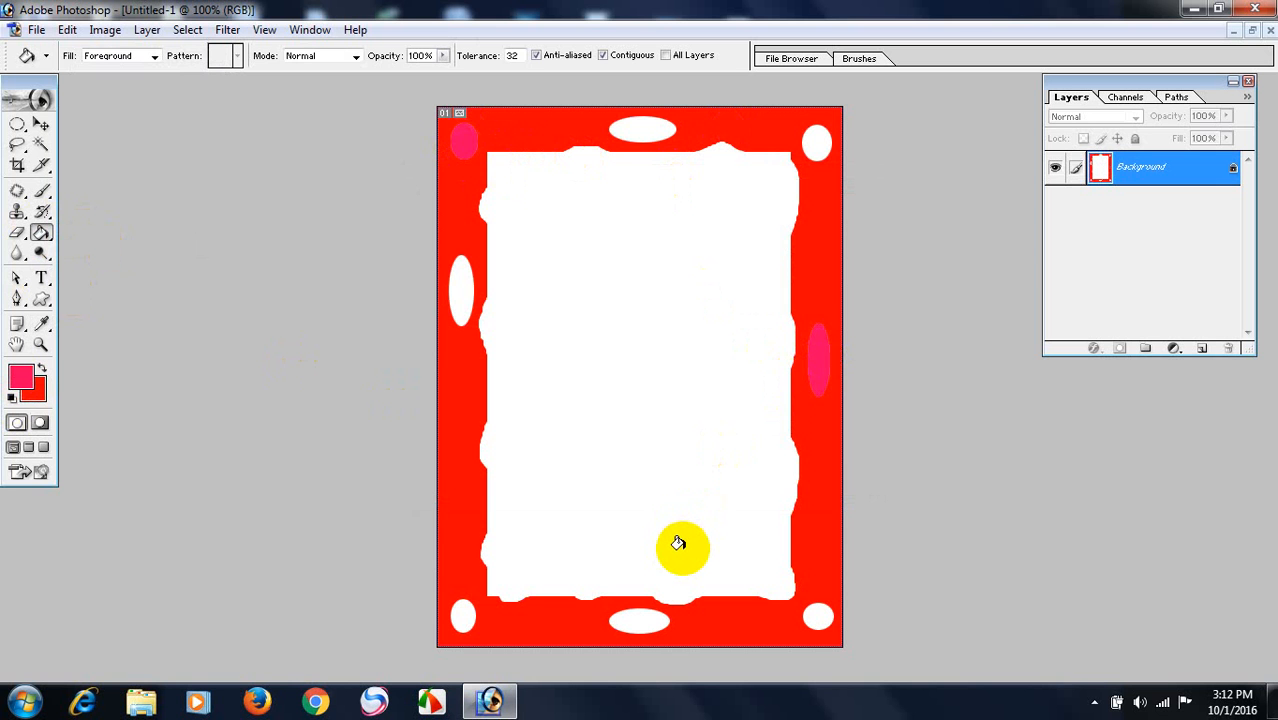
pyautogui.hotkey('ctrl', 'alt', 'z')
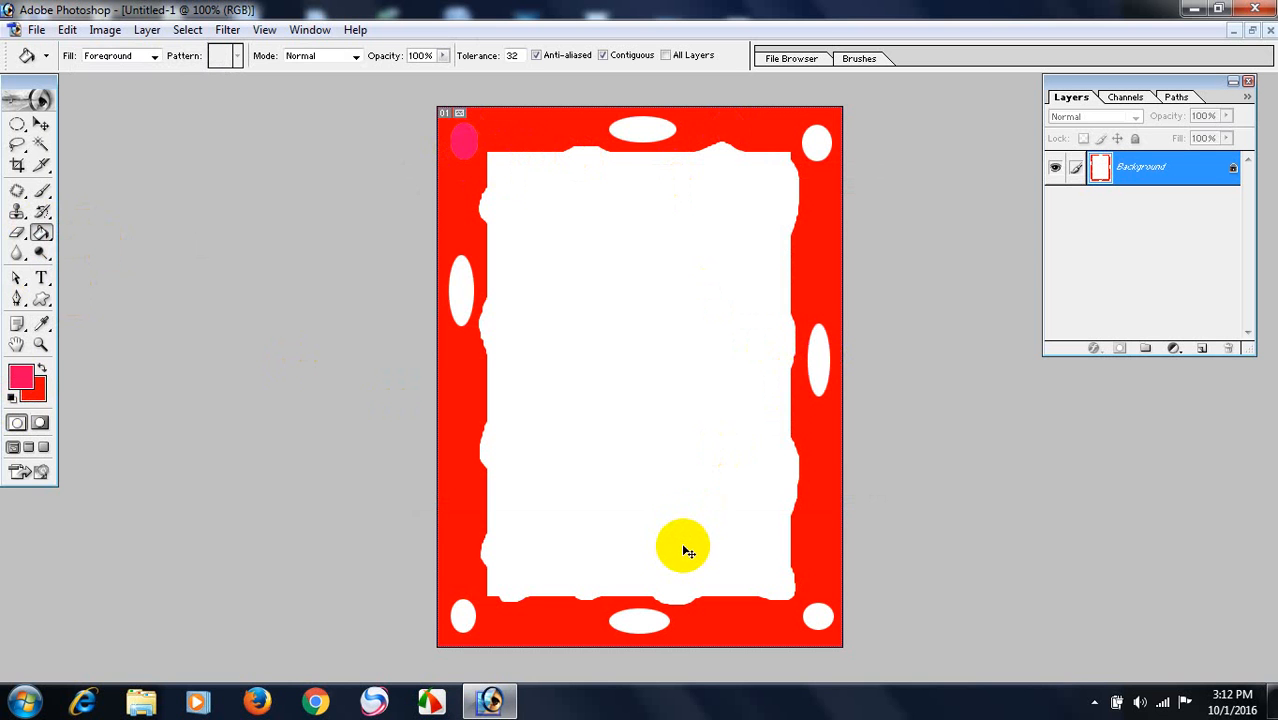
pyautogui.hotkey('ctrl', 'alt', 'z')
# Set the foreground color to blue (1200FF) and fill all eight ovals in the red border with it
pyautogui.click(21, 376)
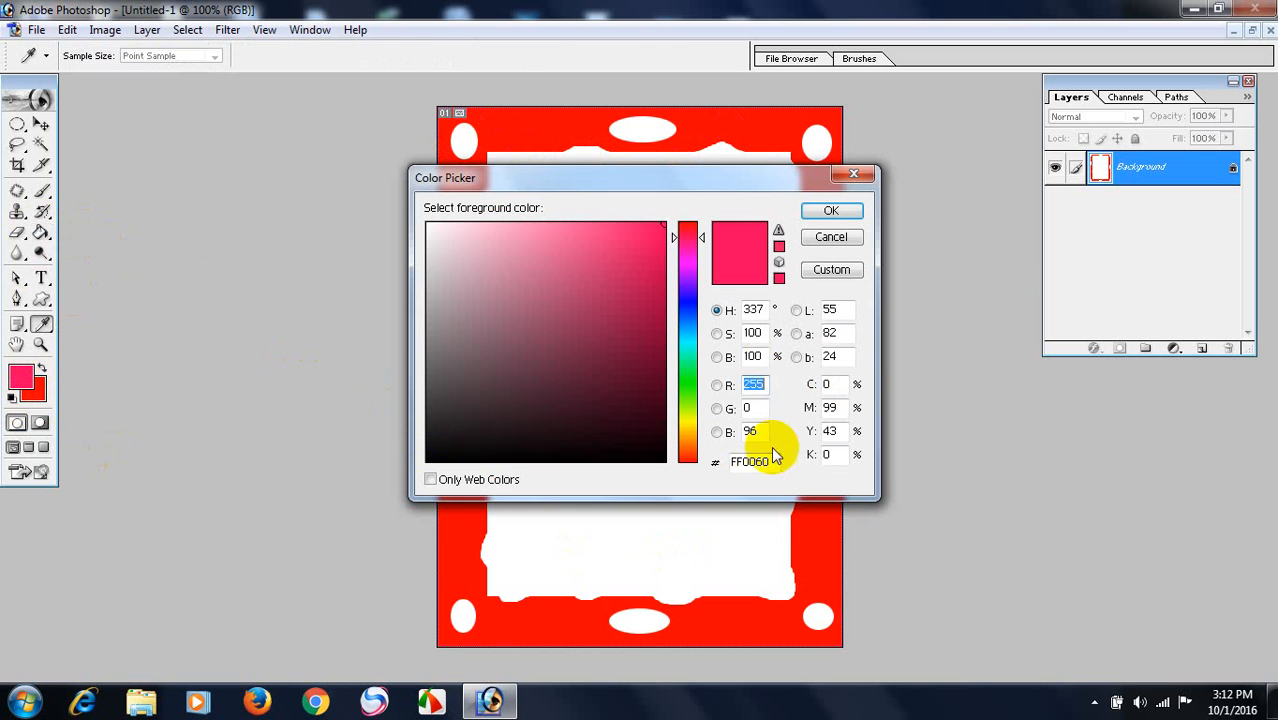
pyautogui.click(688, 299)
pyautogui.click(830, 211)
pyautogui.click(457, 271)
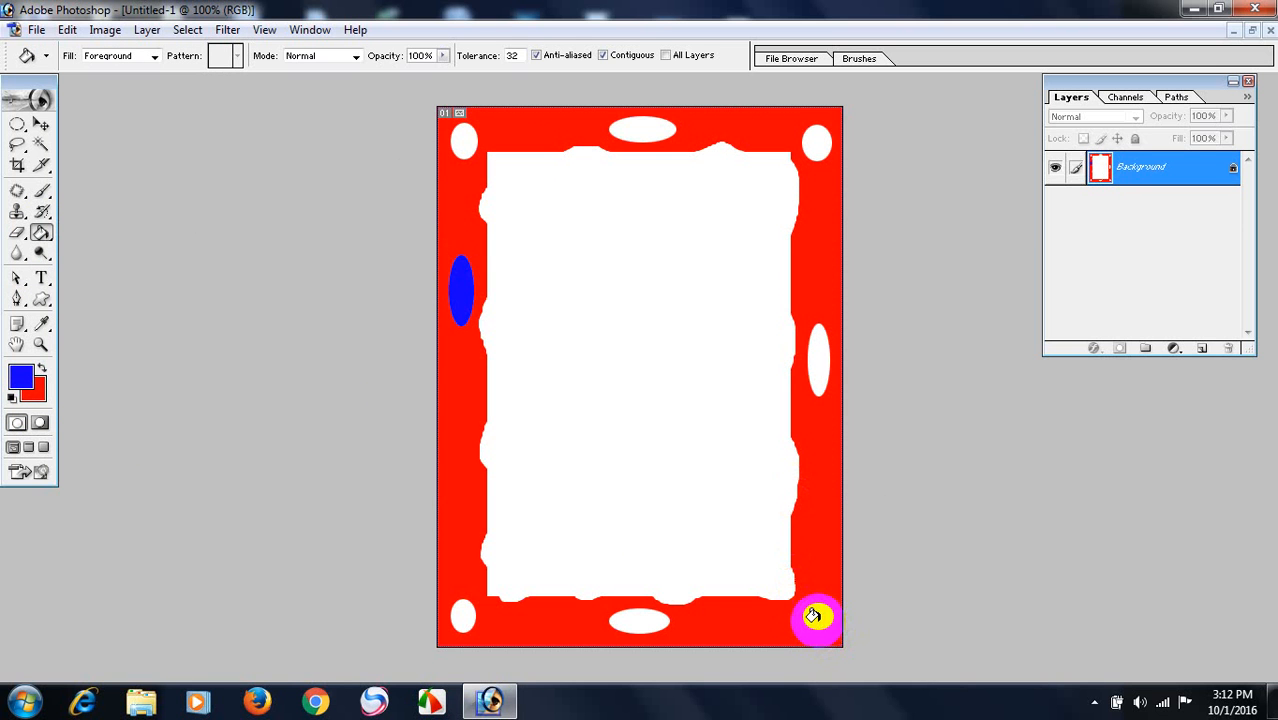
pyautogui.click(818, 616)
pyautogui.click(651, 131)
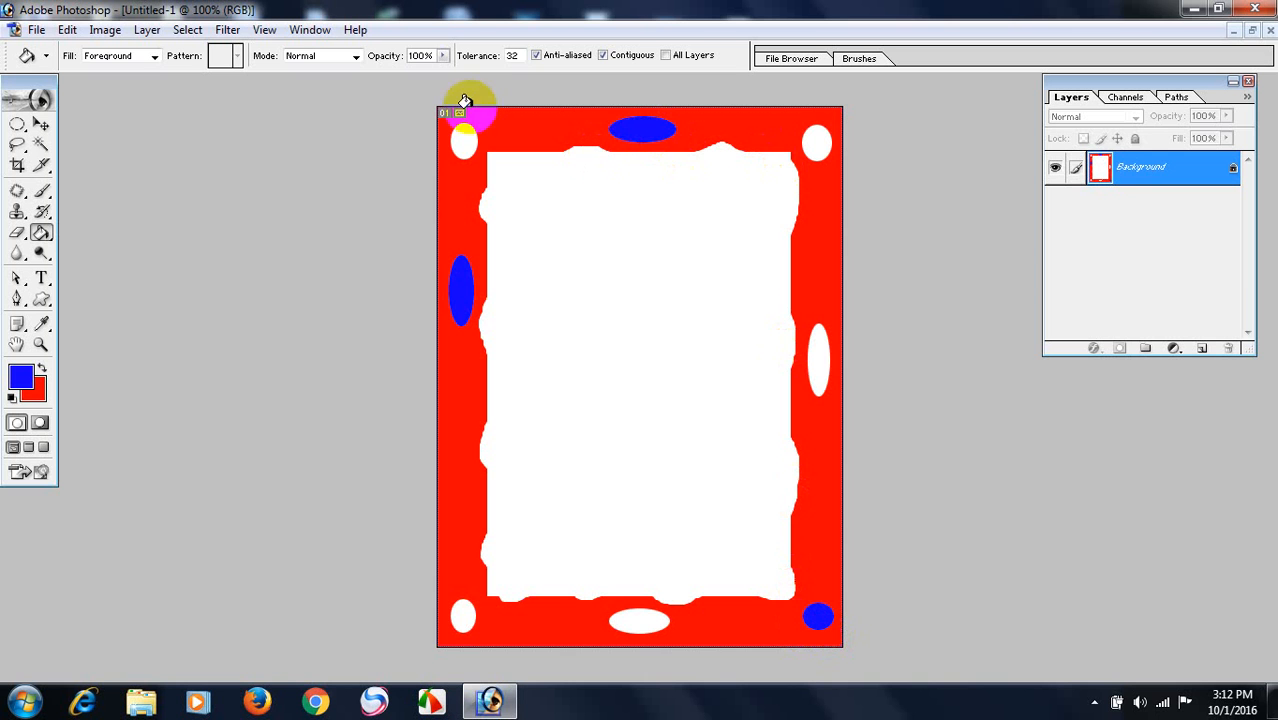
pyautogui.click(458, 138)
pyautogui.click(462, 610)
pyautogui.click(639, 613)
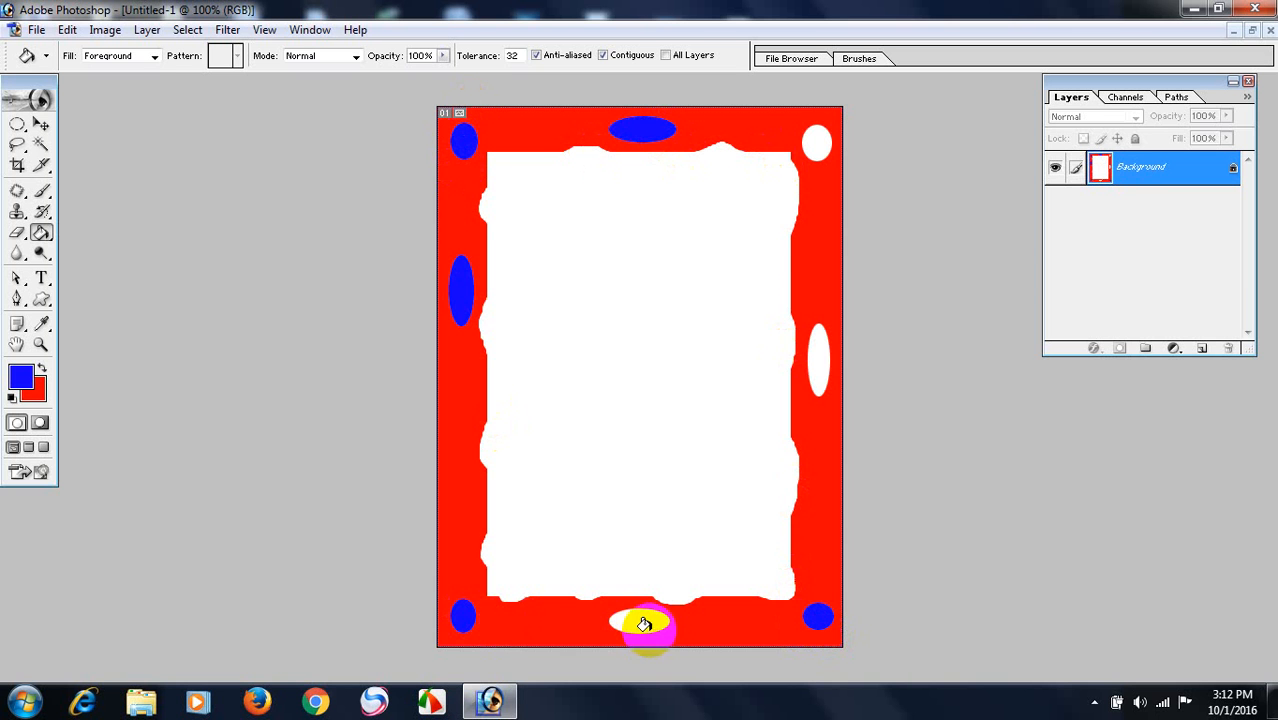
pyautogui.click(814, 356)
pyautogui.click(814, 136)
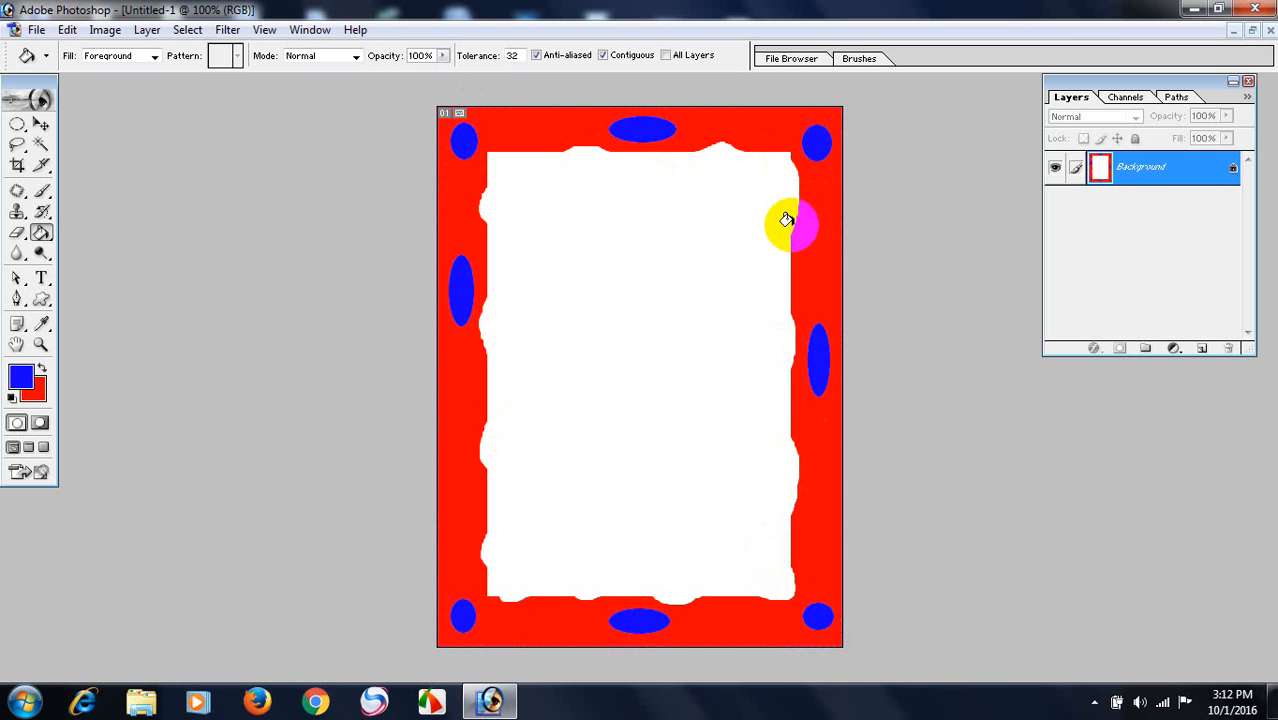
# Set the foreground color to light lavender (C5C1FF) and fill the white area inside the border
pyautogui.click(21, 380)
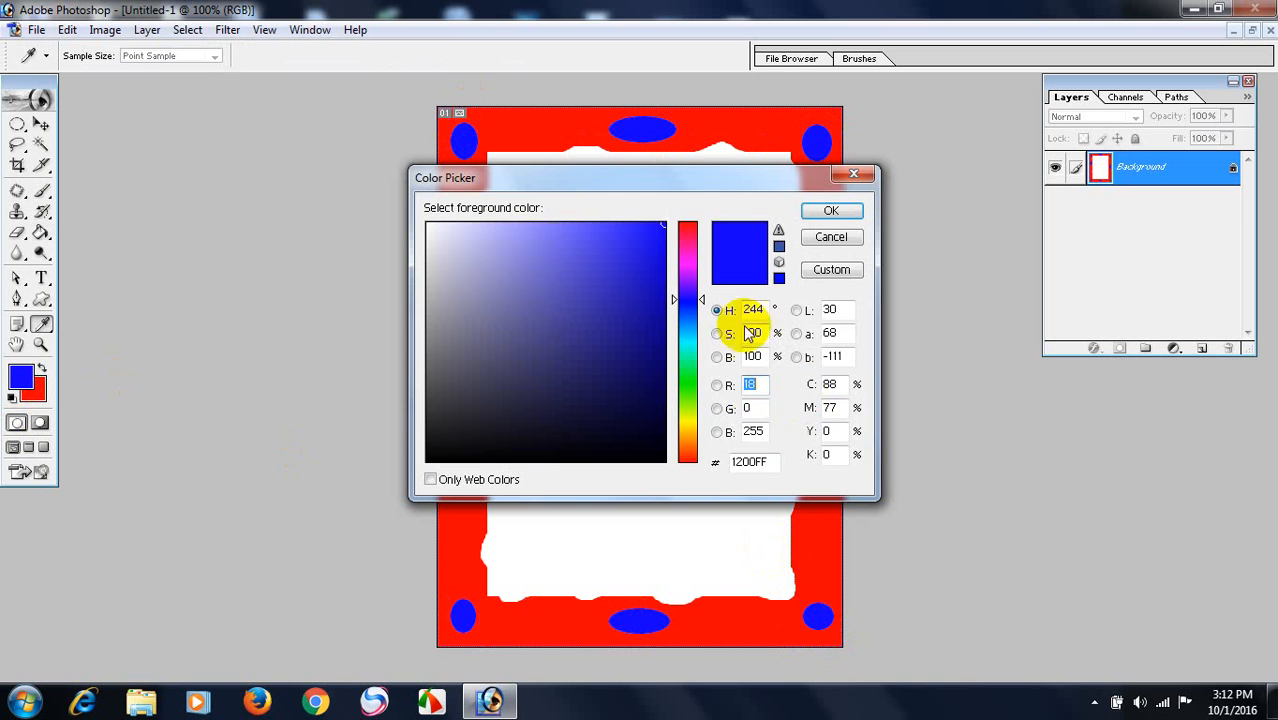
pyautogui.moveTo(500, 226); pyautogui.dragTo(484, 222)
pyautogui.click(838, 208)
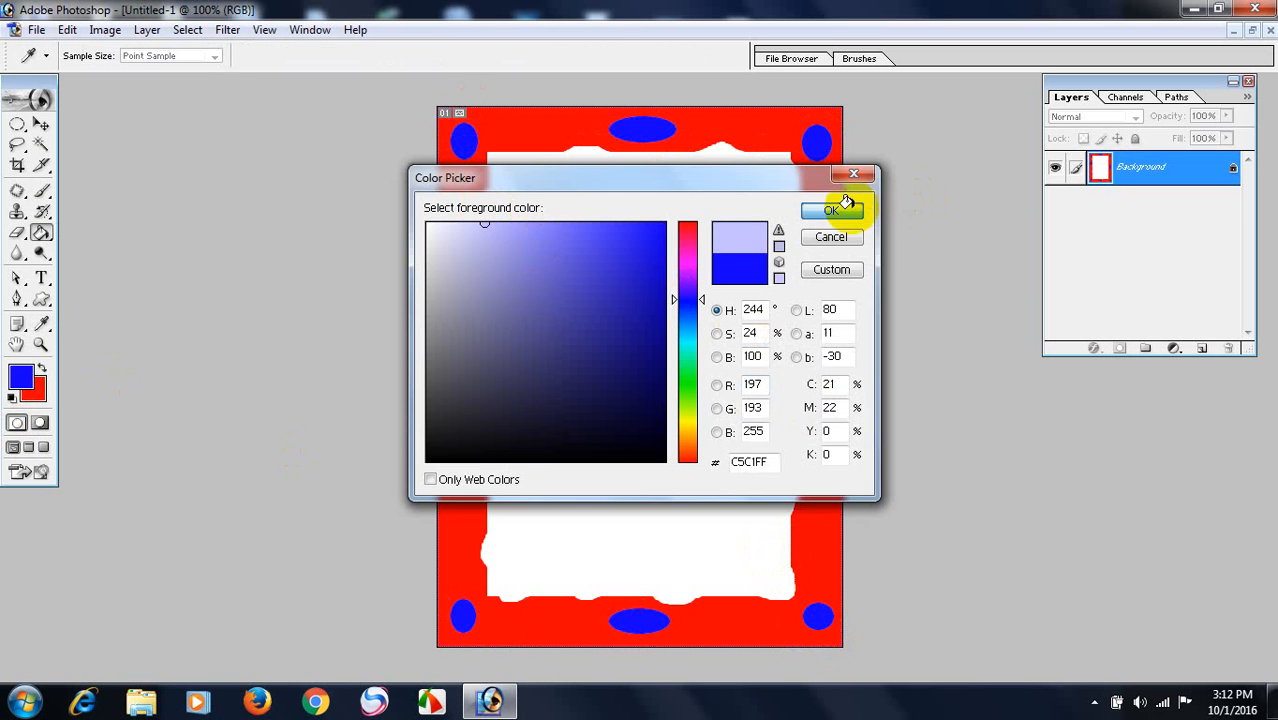
pyautogui.click(673, 275)
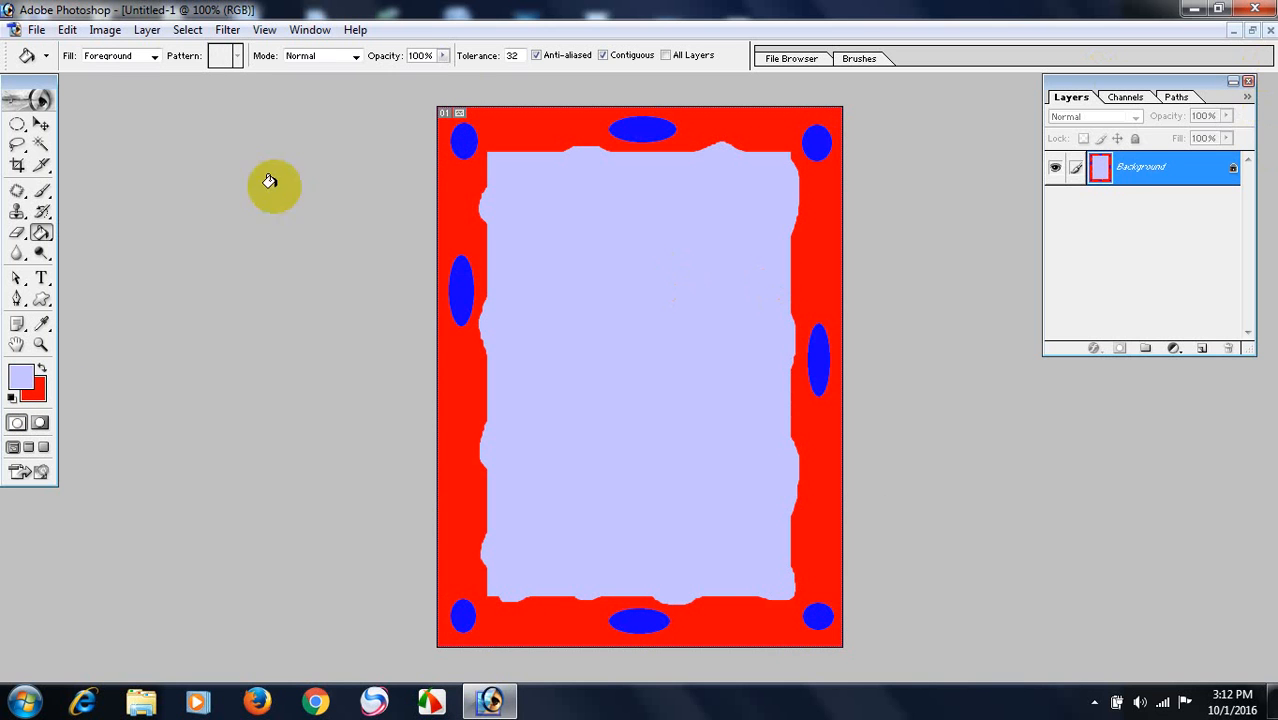
# Switch to the Move tool and restore the frame document to a floating window, moving it toward the middle of the workspace
pyautogui.click(40, 124)
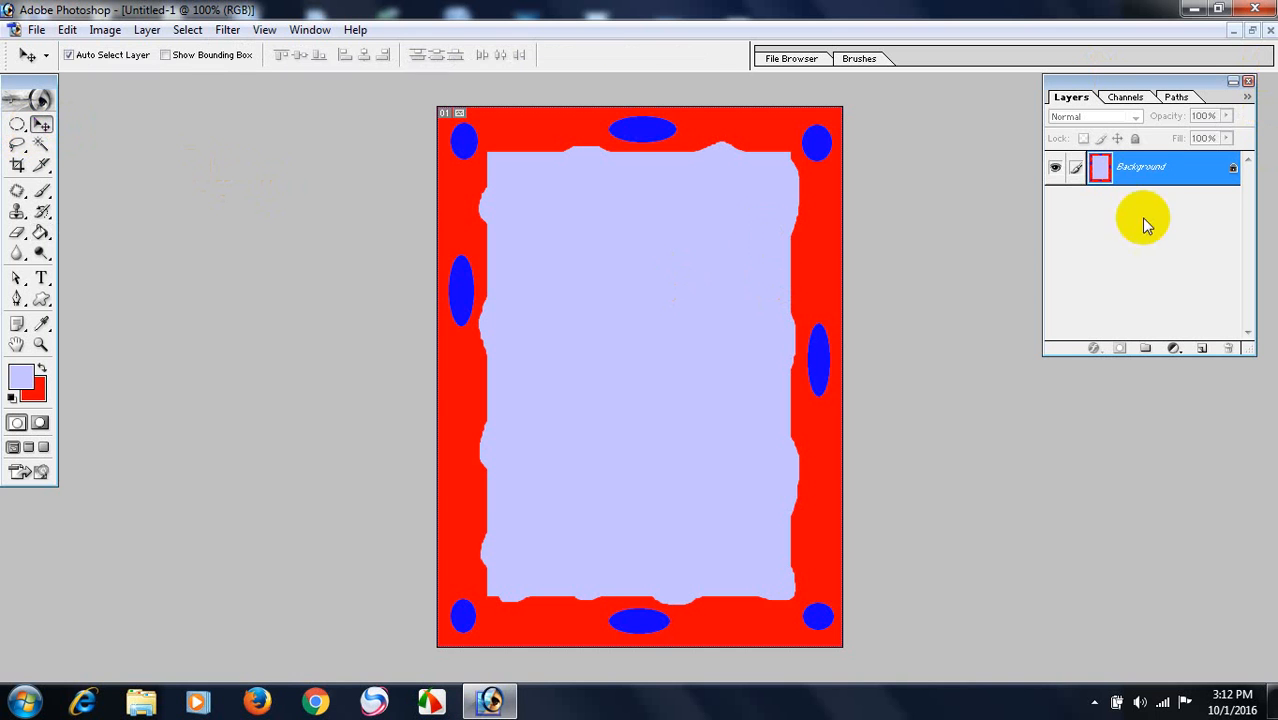
pyautogui.click(1252, 30)
pyautogui.moveTo(297, 93); pyautogui.dragTo(646, 99)
# Open the portrait image fVKY9fOv.jpg from the Desktop and move its window over the frame document
pyautogui.doubleClick(839, 295)
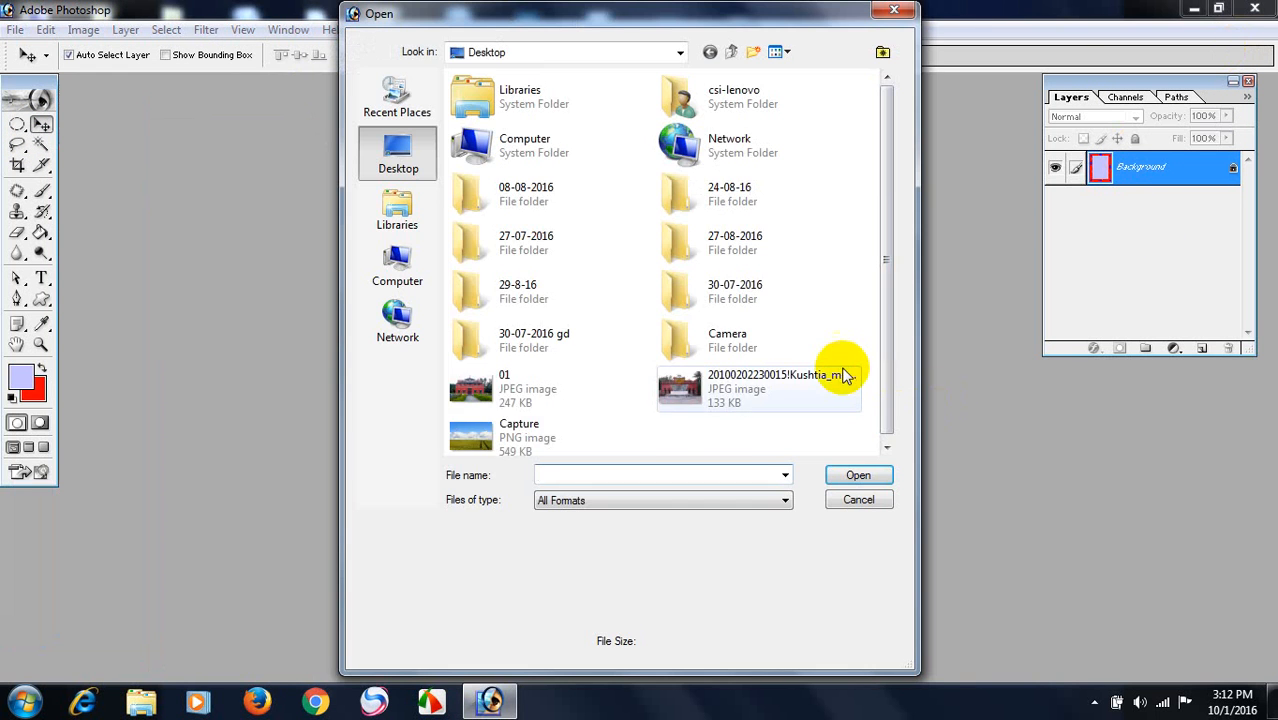
pyautogui.moveTo(887, 190); pyautogui.dragTo(876, 357)
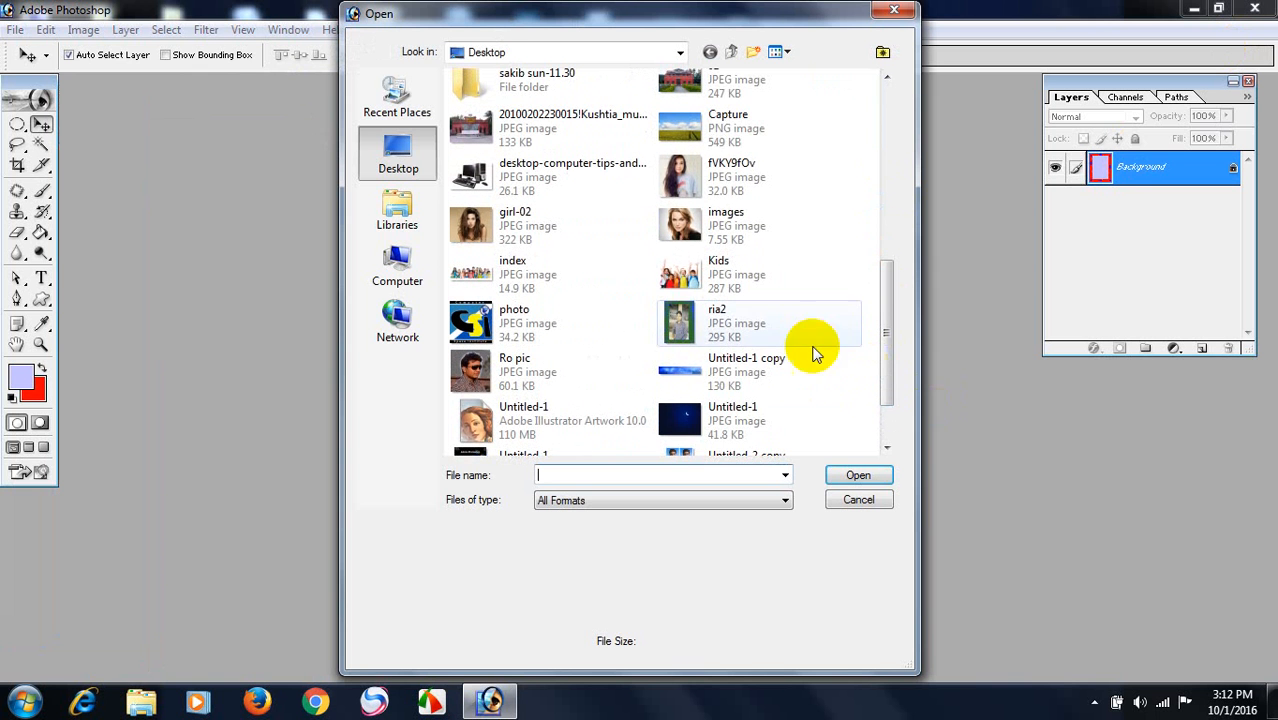
pyautogui.click(688, 176)
pyautogui.doubleClick(688, 176)
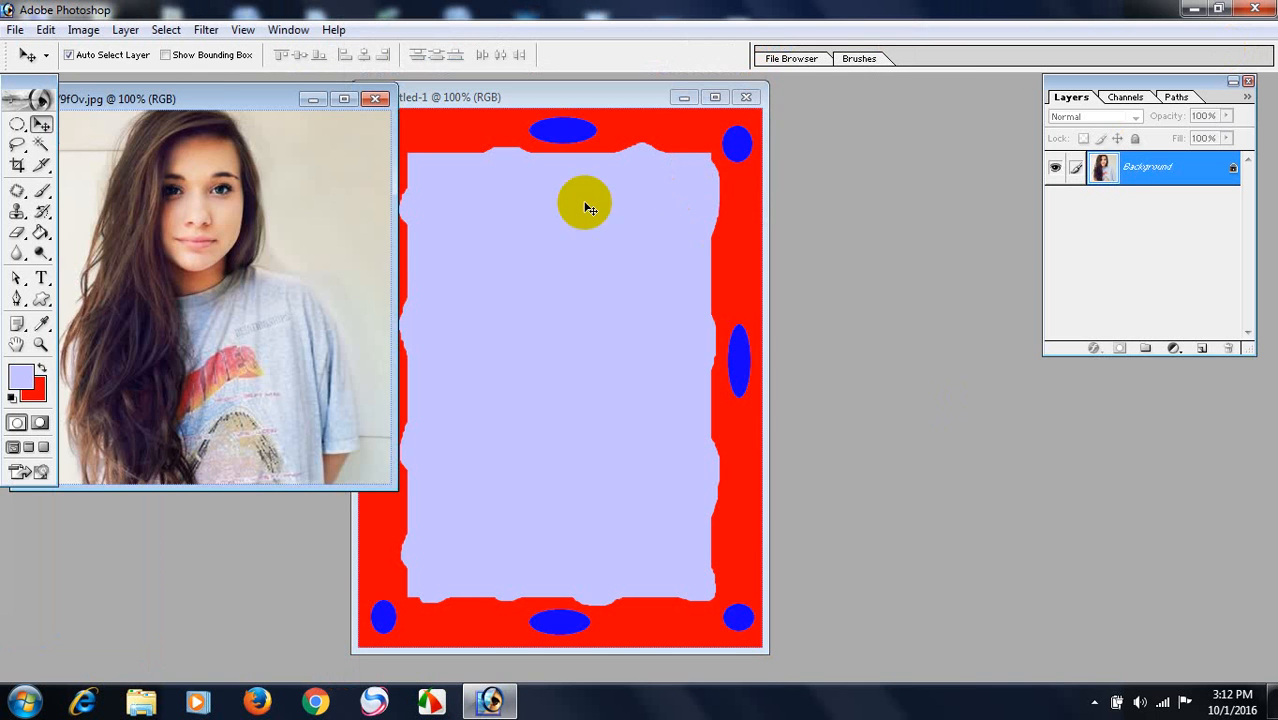
pyautogui.moveTo(196, 98); pyautogui.dragTo(572, 145)
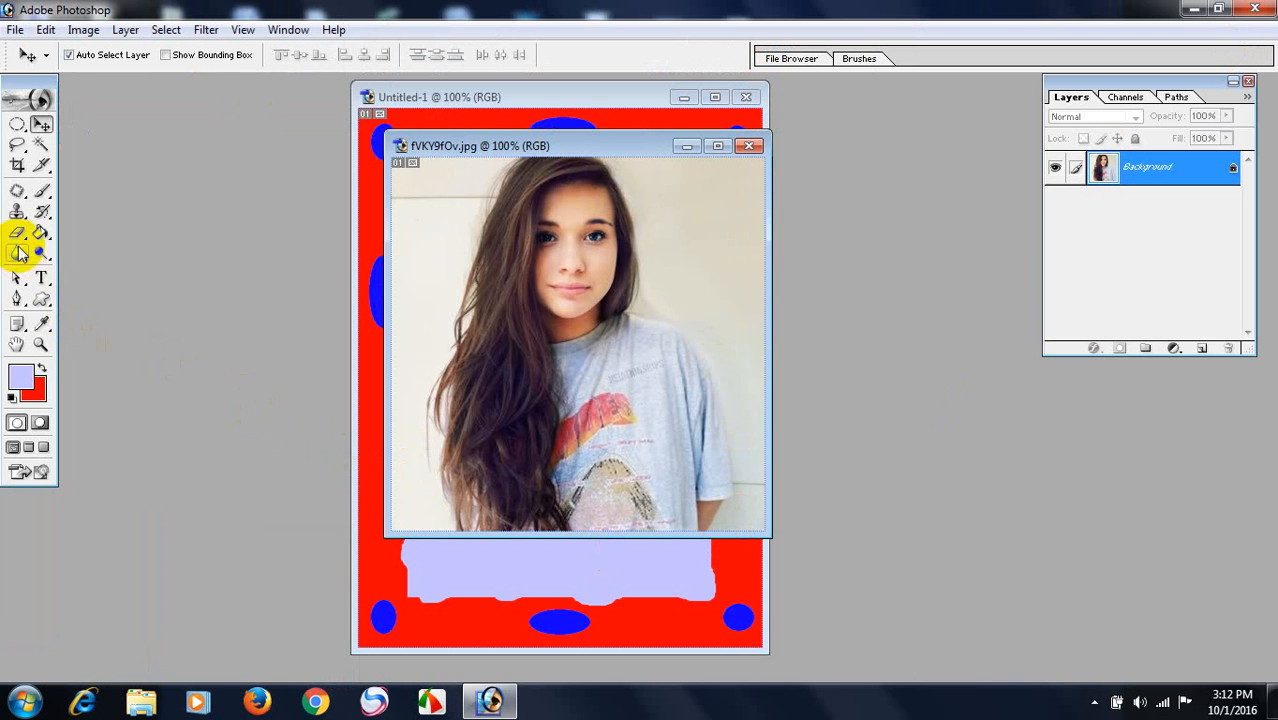
# Try a freehand Lasso selection along the sleeve and shoulder edge in the portrait, and deselect it
pyautogui.click(17, 144)
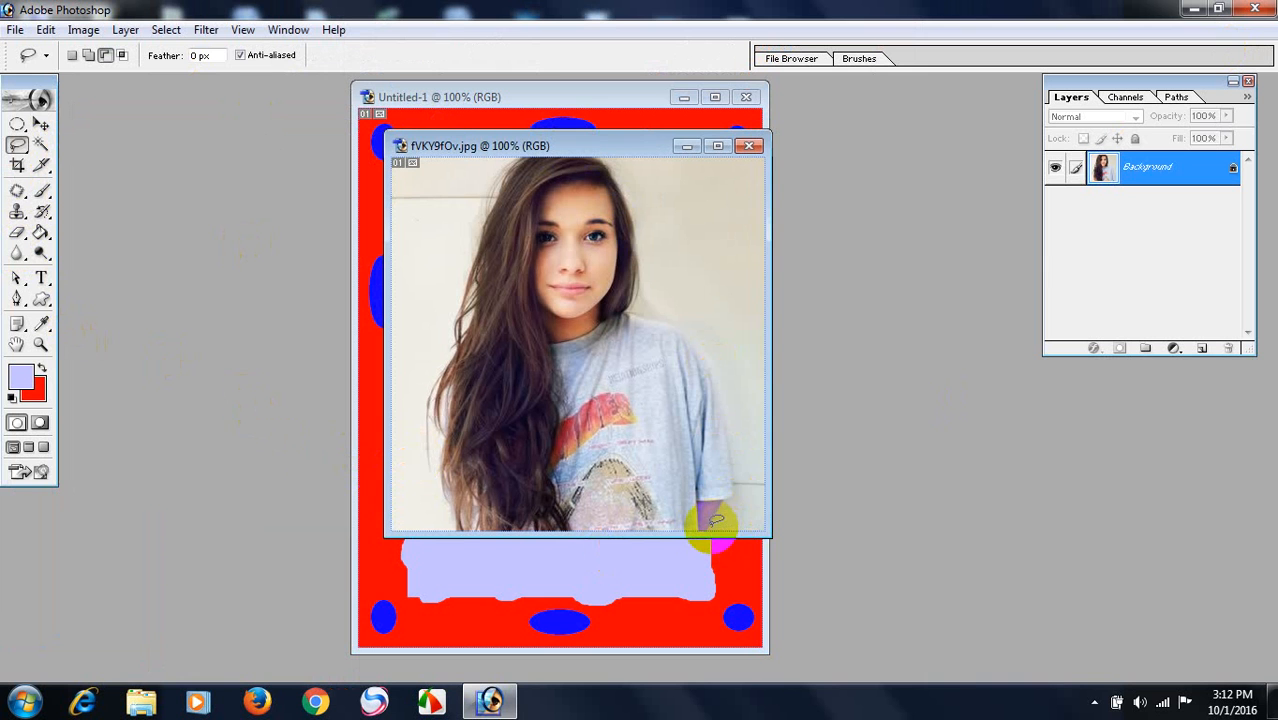
pyautogui.moveTo(714, 520)
pyautogui.mouseDown()
pyautogui.moveTo(733, 505)
pyautogui.moveTo(739, 465)
pyautogui.moveTo(702, 348)
pyautogui.moveTo(668, 320)
pyautogui.mouseUp()
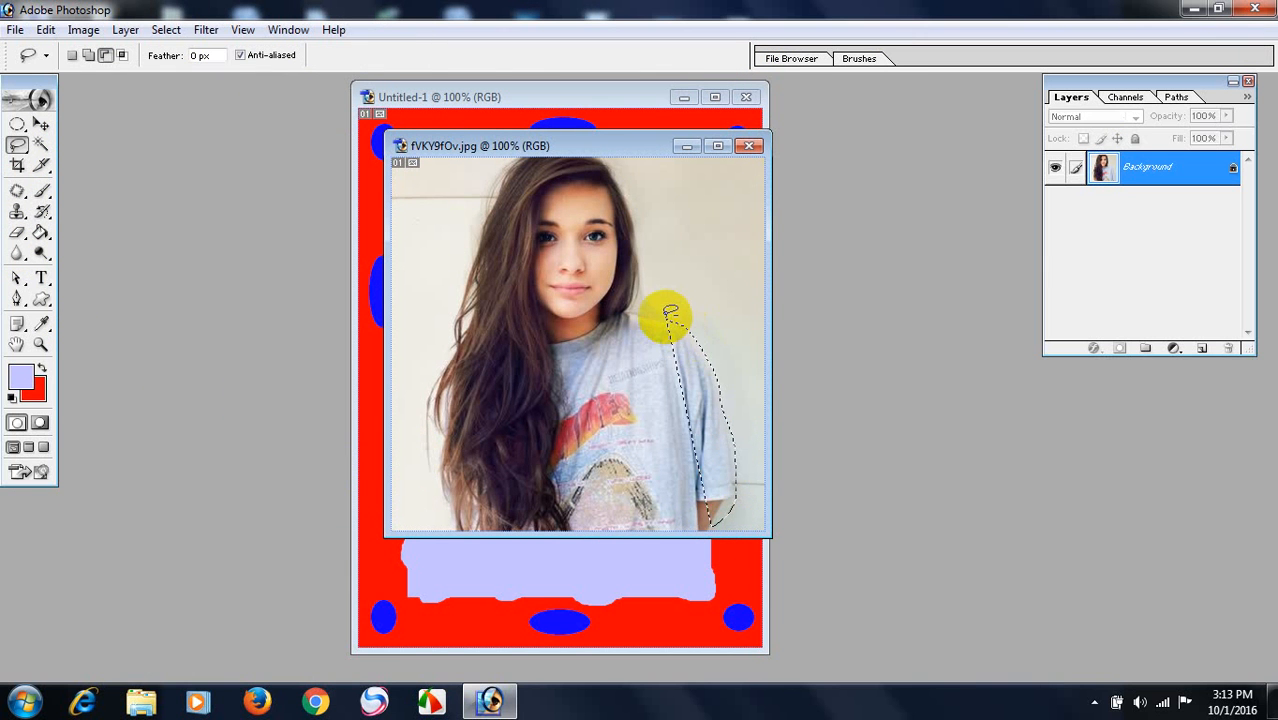
pyautogui.click(750, 374)
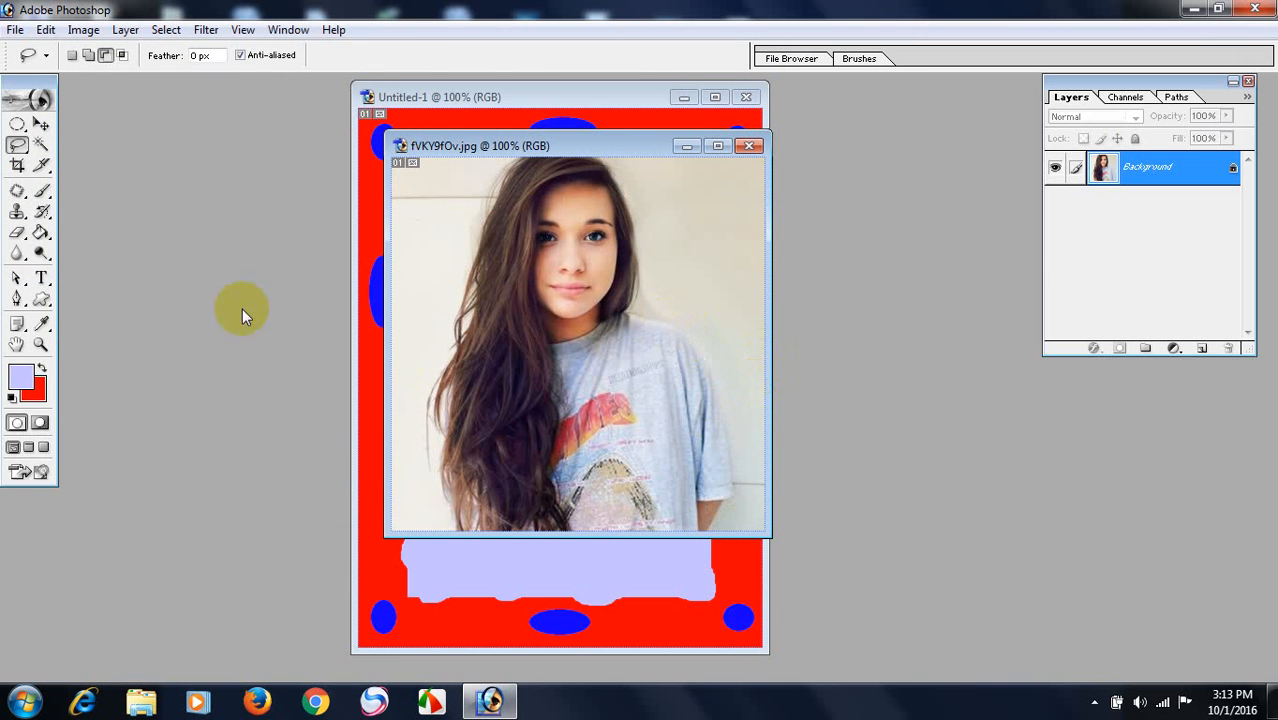
# Trace the woman's hair, shoulders and shirt with the Magnetic Lasso Tool and close the outline into a selection
pyautogui.click(18, 146)
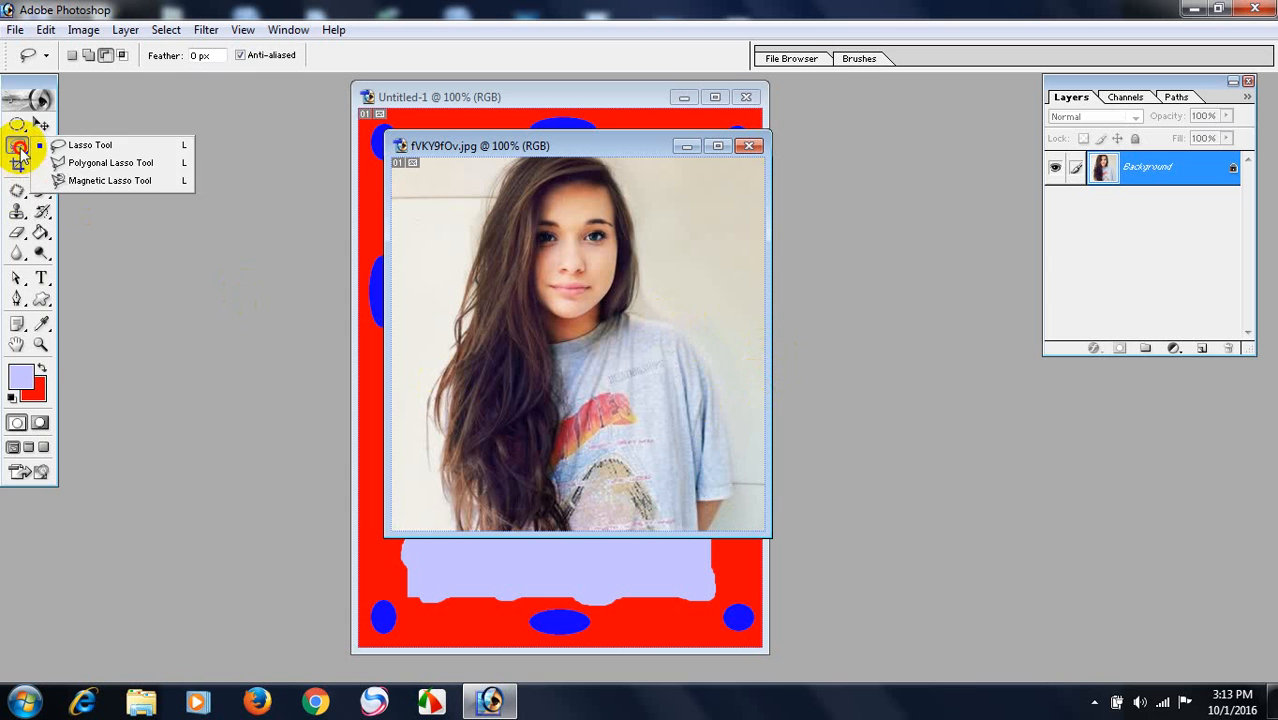
pyautogui.click(100, 162)
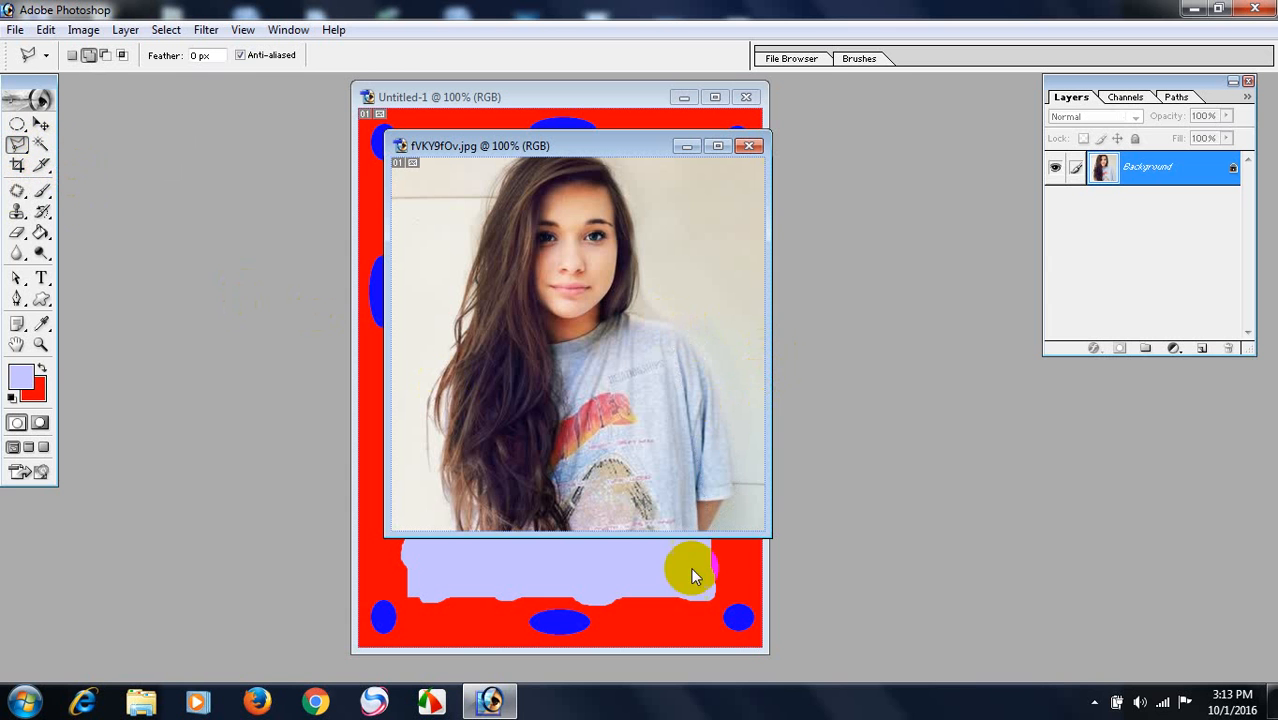
pyautogui.click(18, 147)
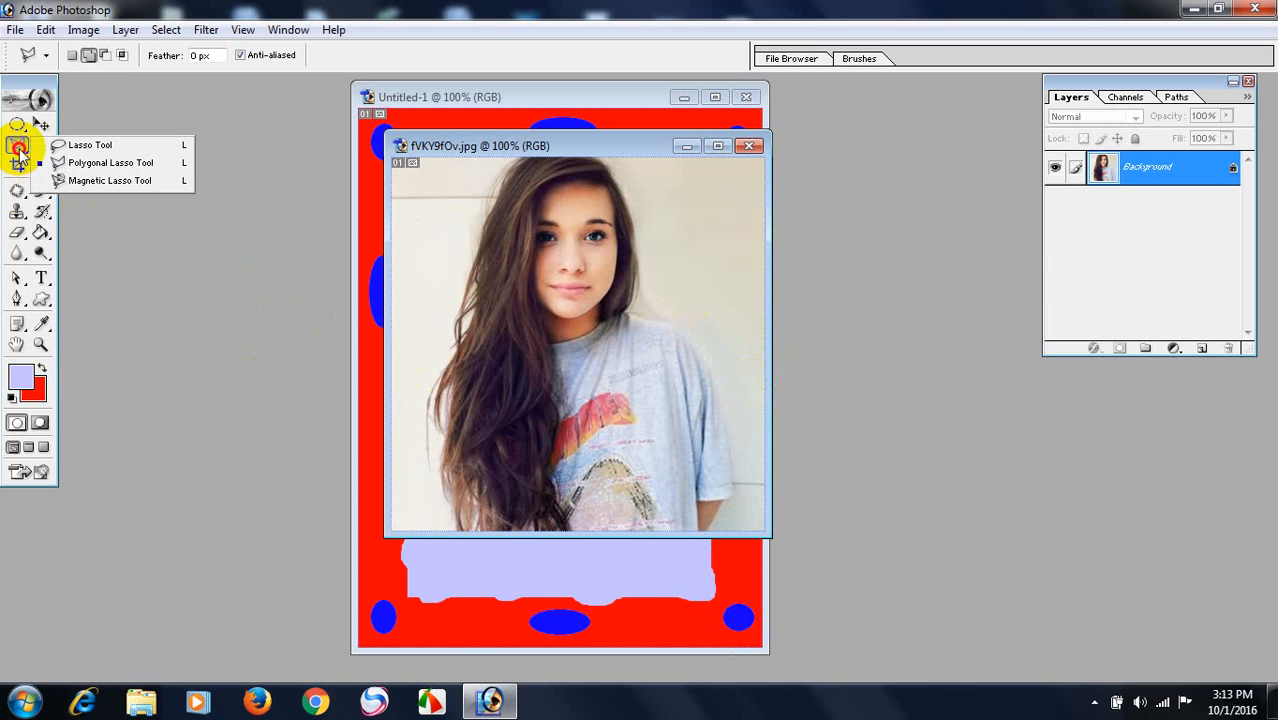
pyautogui.click(95, 180)
pyautogui.click(712, 516)
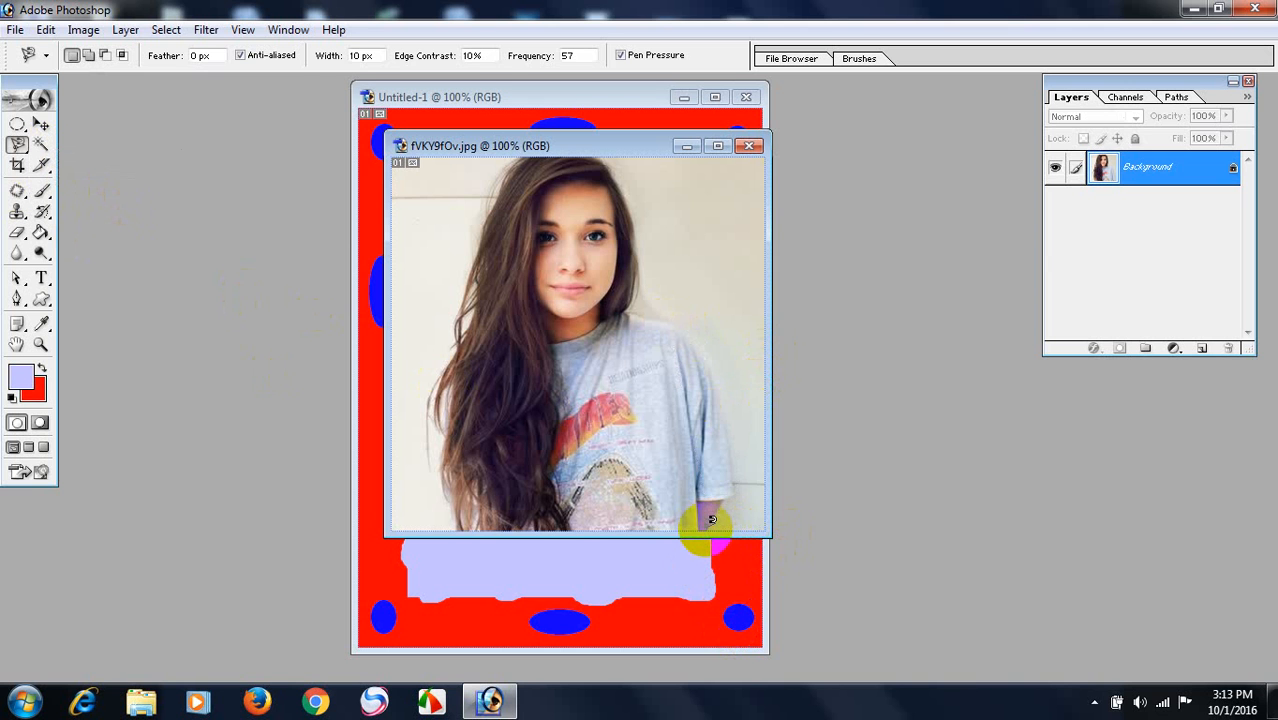
pyautogui.moveTo(737, 457)
pyautogui.mouseDown()
pyautogui.moveTo(722, 375)
pyautogui.moveTo(725, 391)
pyautogui.moveTo(658, 301)
pyautogui.moveTo(630, 290)
pyautogui.moveTo(634, 206)
pyautogui.moveTo(615, 152)
pyautogui.moveTo(505, 155)
pyautogui.moveTo(455, 288)
pyautogui.moveTo(438, 402)
pyautogui.moveTo(445, 490)
pyautogui.moveTo(465, 523)
pyautogui.moveTo(713, 537)
pyautogui.mouseUp()
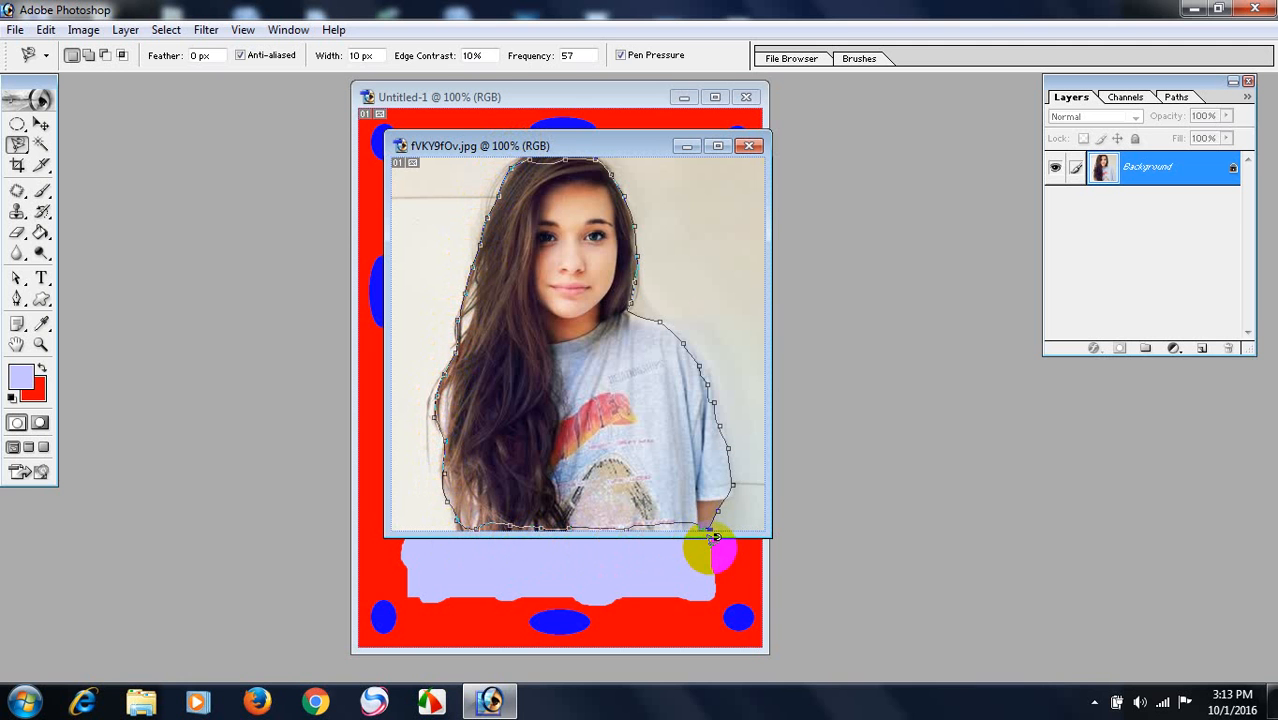
pyautogui.doubleClick(714, 541)
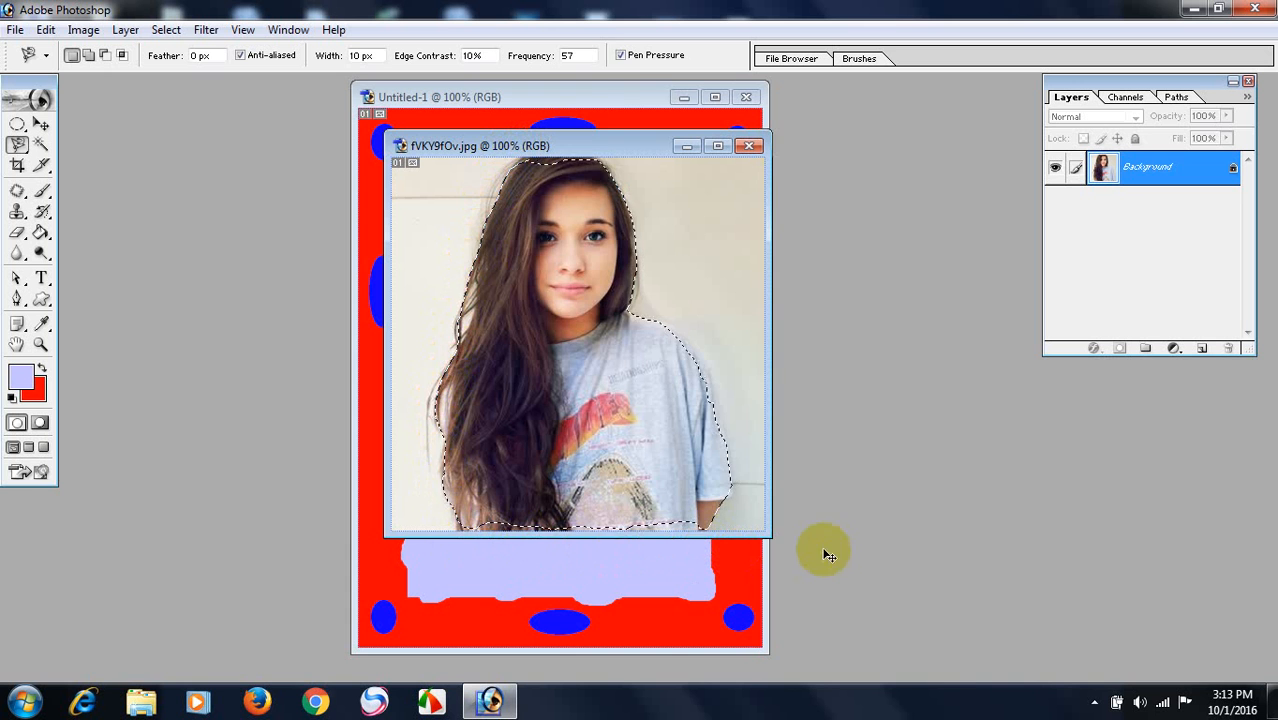
# Copy the selected figure into the Untitled-1 frame document and move it down onto the lower border with the Move tool
pyautogui.click(603, 104)
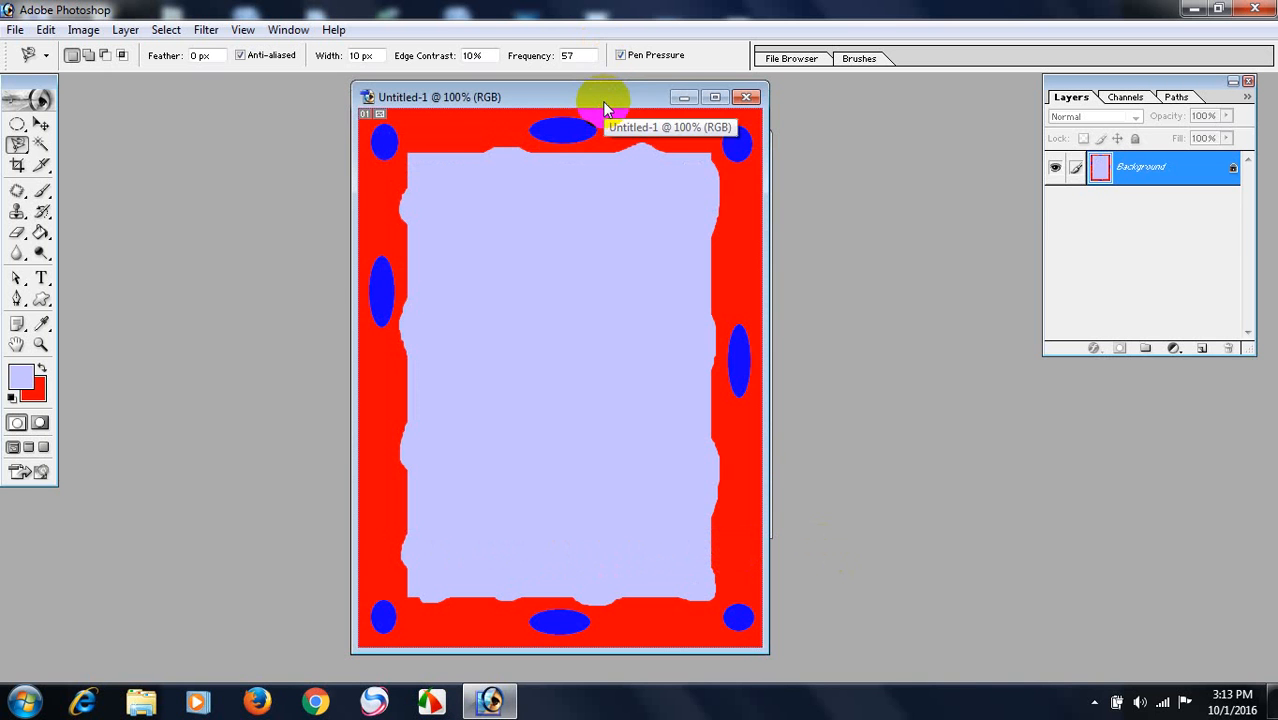
pyautogui.hotkey('ctrl', 'v')
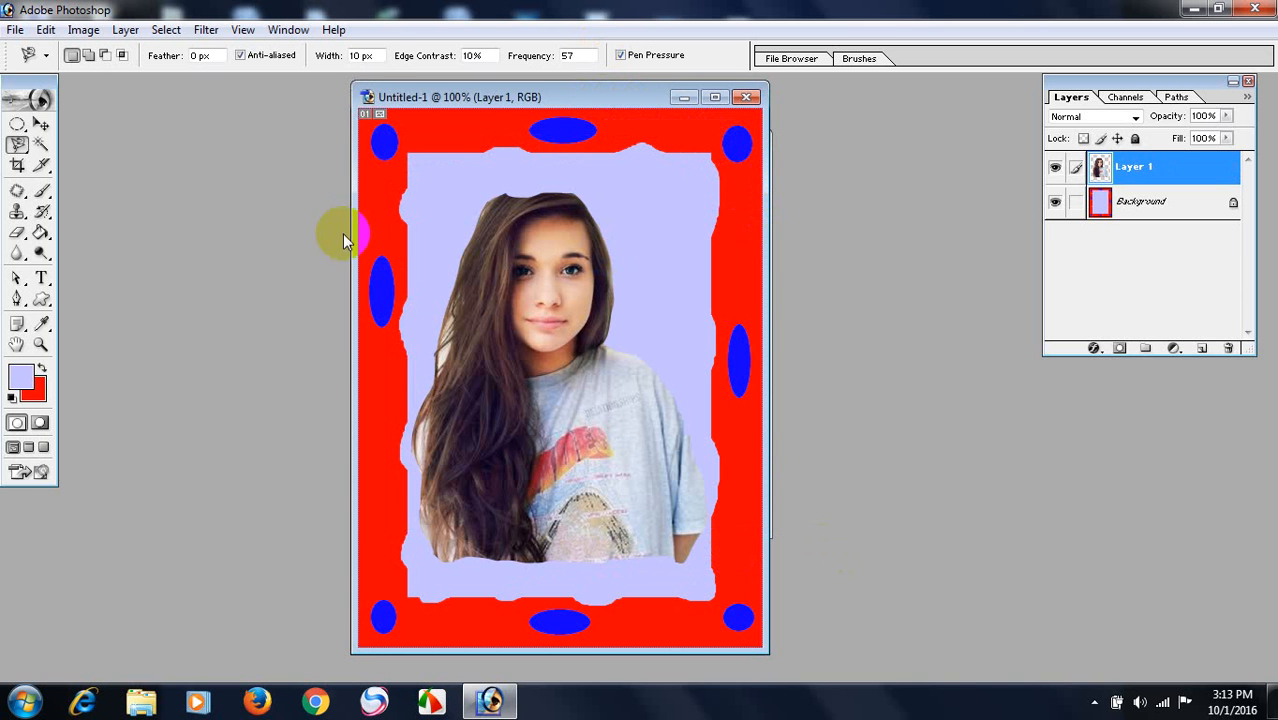
pyautogui.click(40, 124)
pyautogui.moveTo(549, 335); pyautogui.dragTo(552, 374)
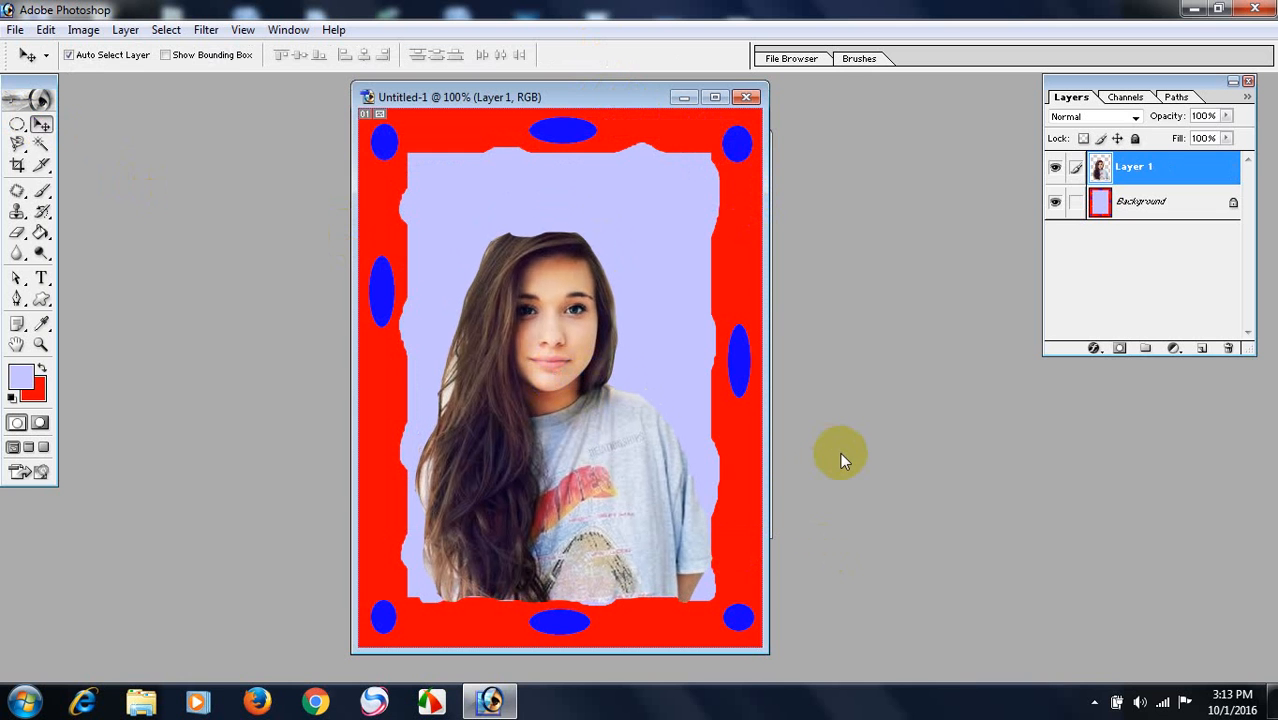
# Reduce the pasted figure's height slightly with Free Transform and nudge the figure against the frame's lower border
pyautogui.hotkey('ctrl', 't')
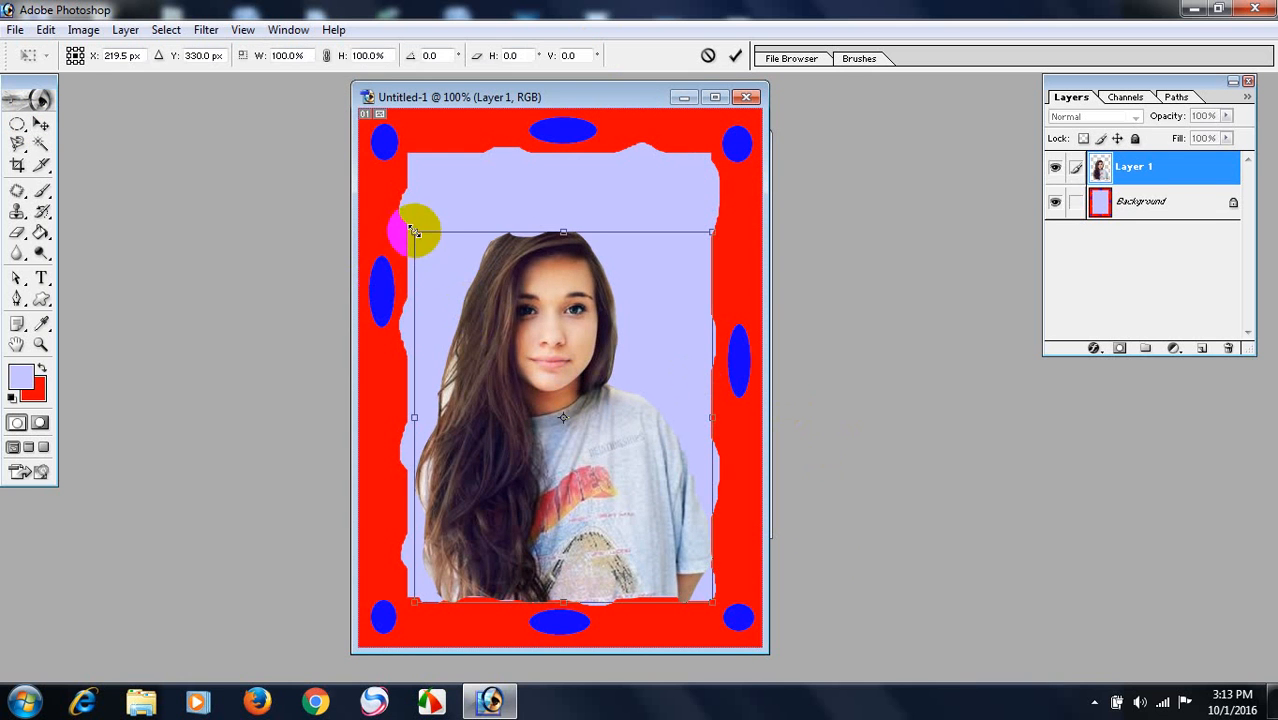
pyautogui.moveTo(414, 230)
pyautogui.mouseDown()
pyautogui.moveTo(476, 345)
pyautogui.moveTo(419, 237)
pyautogui.mouseUp()
pyautogui.press('Return')
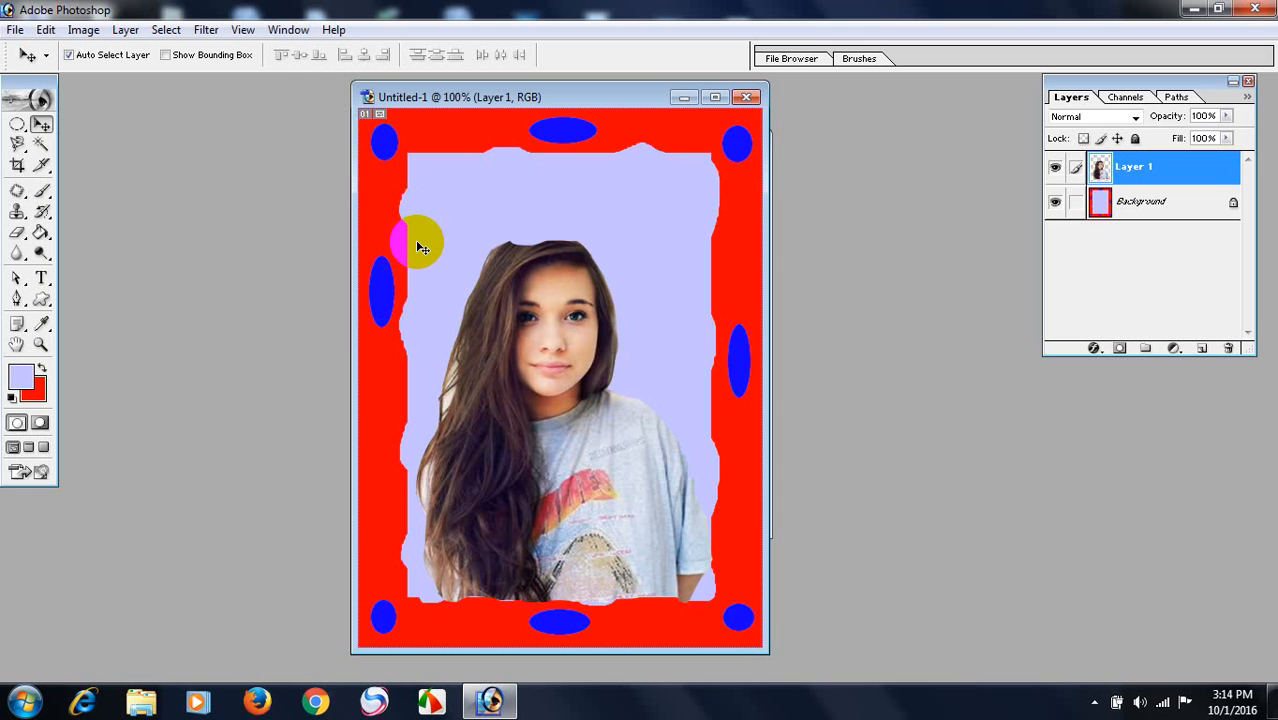
pyautogui.moveTo(530, 349)
pyautogui.mouseDown()
pyautogui.moveTo(528, 294)
pyautogui.moveTo(533, 356)
pyautogui.mouseUp()
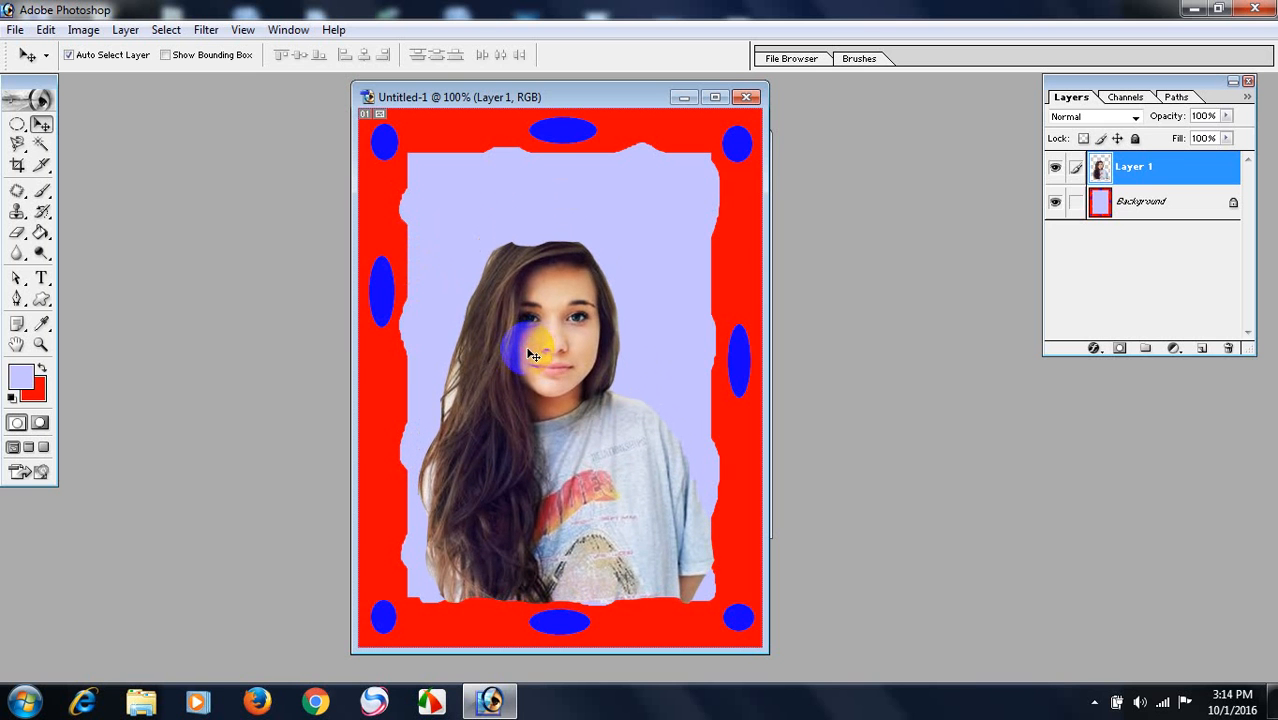
# Stretch the figure upward from its top edge in two Free Transform passes, the second to about 105.1% height
pyautogui.hotkey('ctrl', 't')
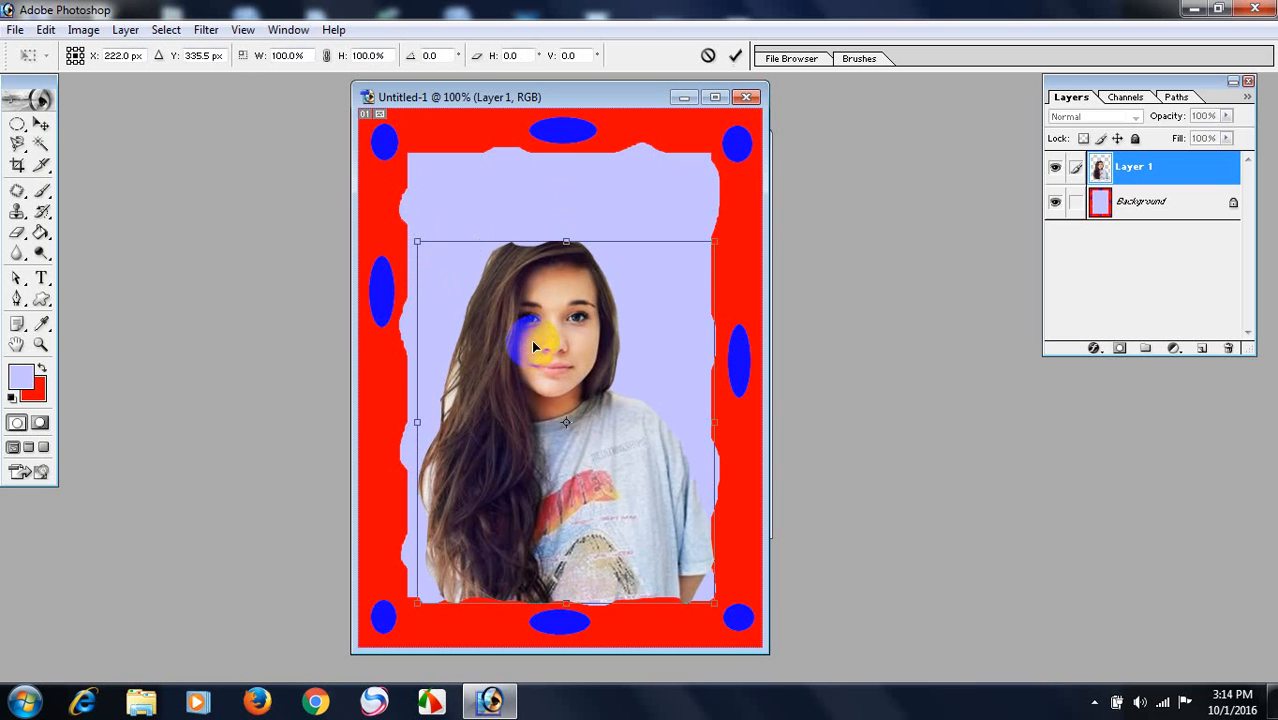
pyautogui.moveTo(566, 241); pyautogui.dragTo(567, 230)
pyautogui.press('Return')
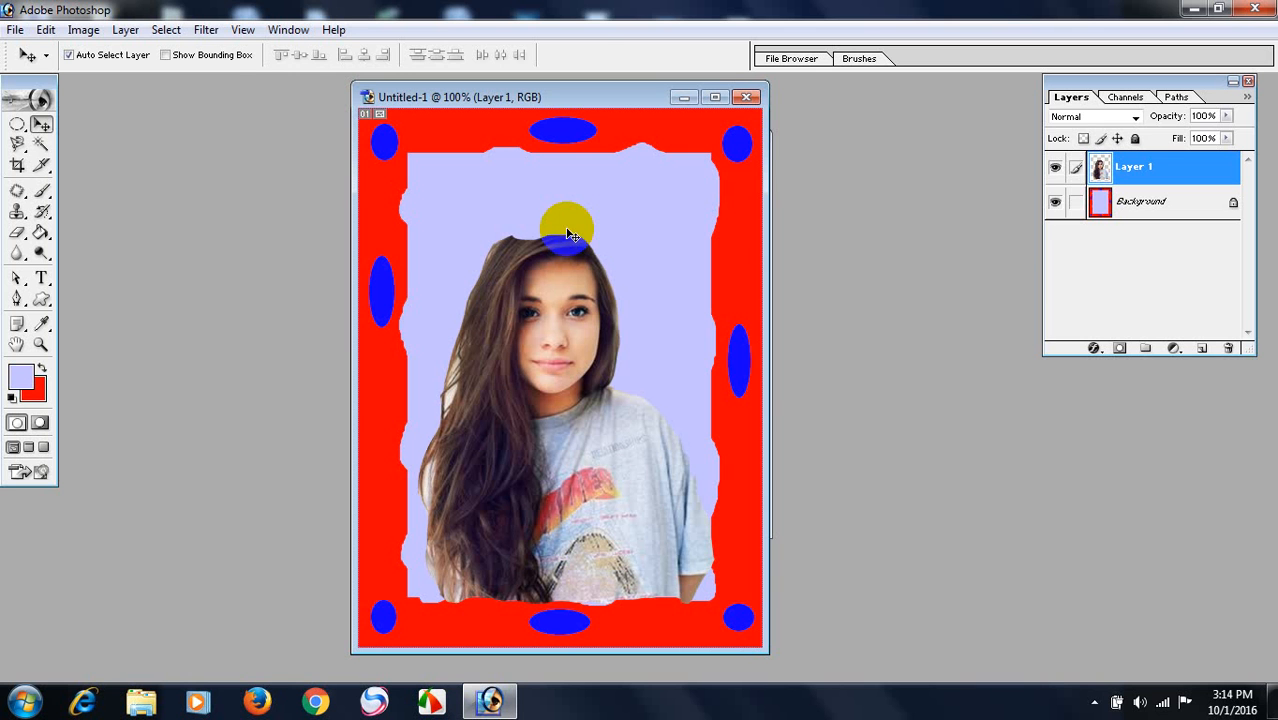
pyautogui.hotkey('ctrl', 't')
pyautogui.moveTo(567, 228); pyautogui.dragTo(567, 212)
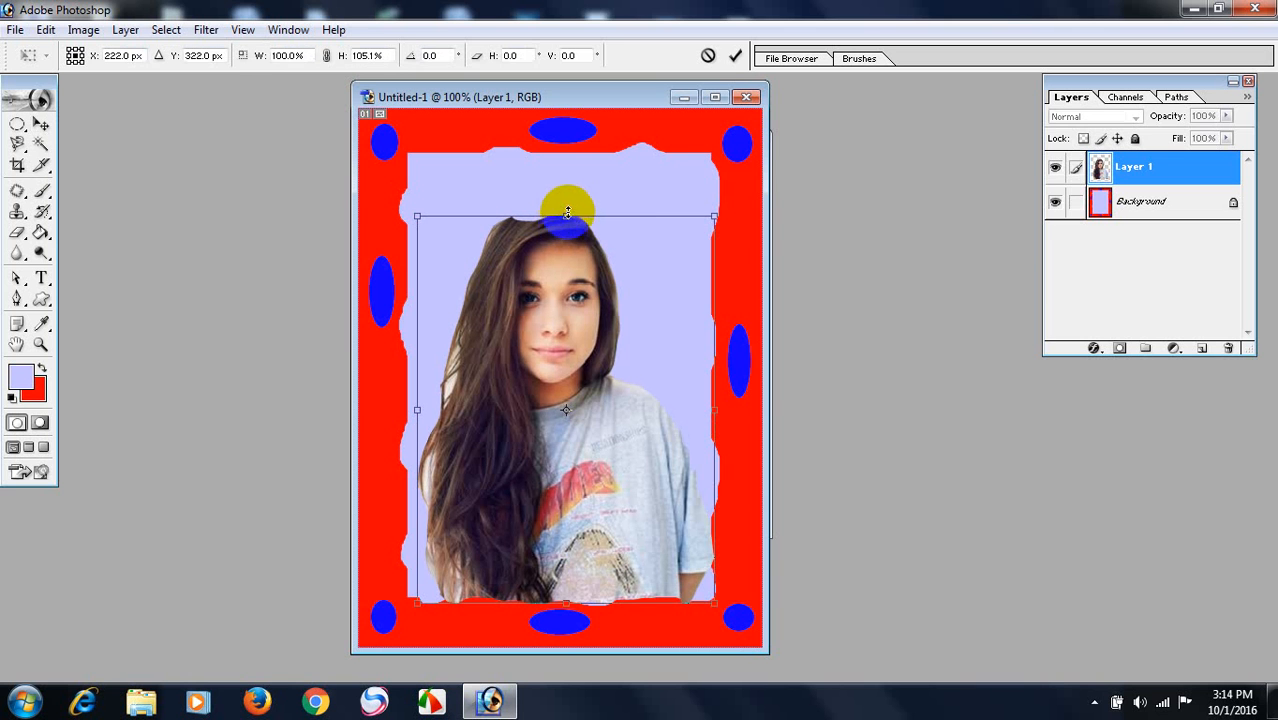
pyautogui.press('Return')
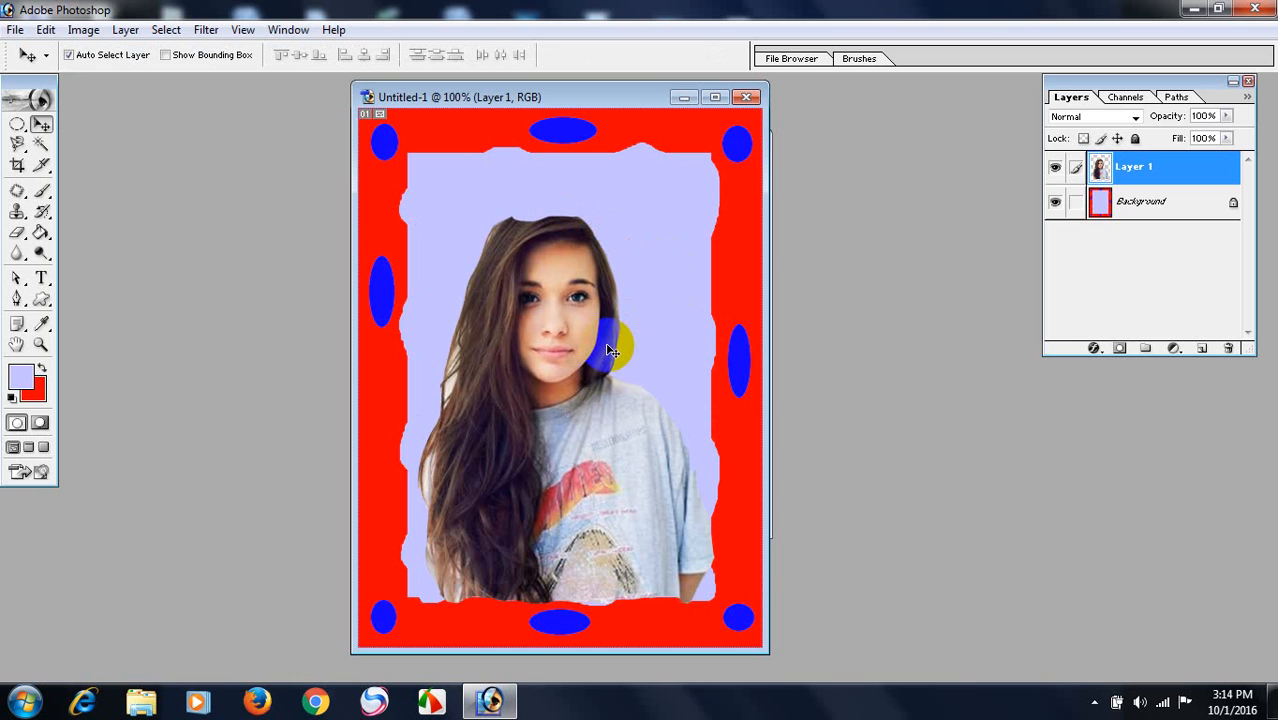